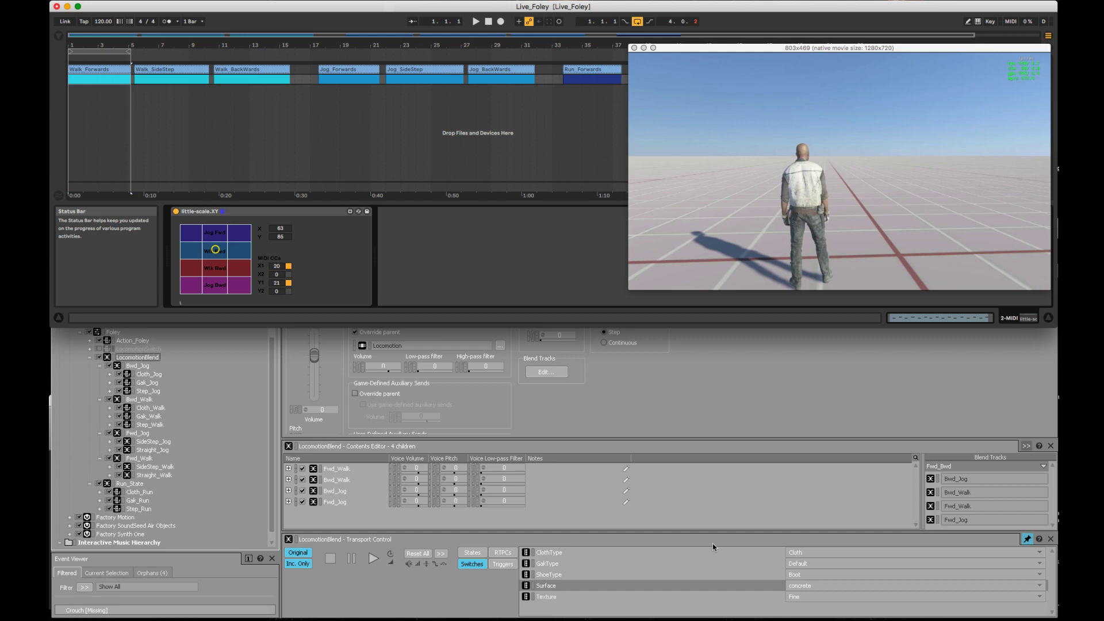
# Review the ClothType, GakType, ShoeType, Surface and Texture switch values, keeping Boot, concrete and Fine
pyautogui.click(811, 553)
pyautogui.click(755, 560)
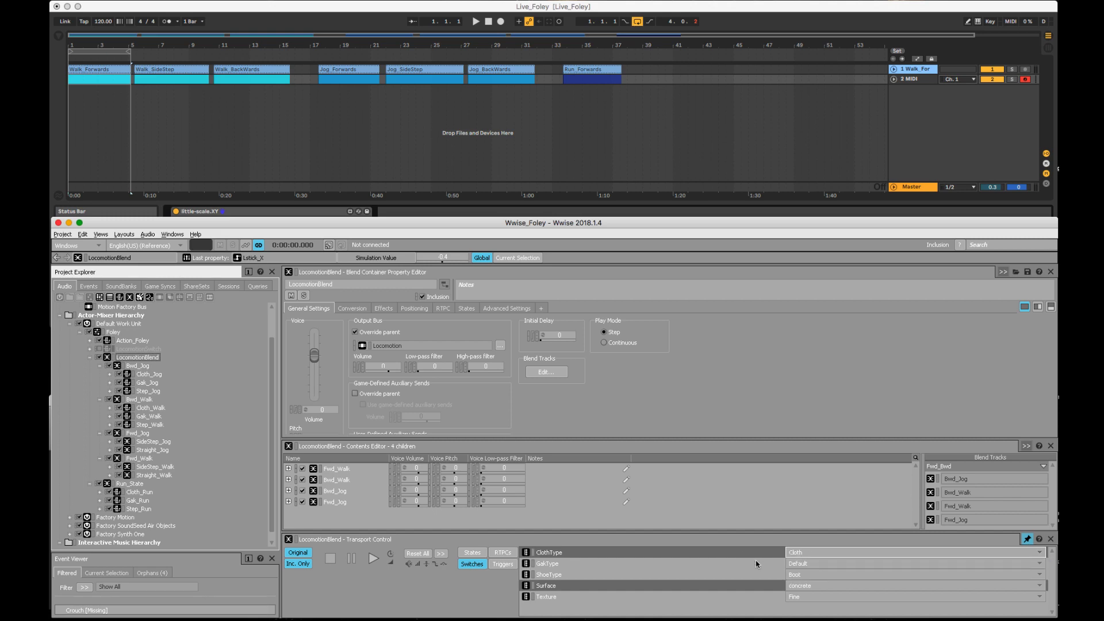
pyautogui.click(797, 564)
pyautogui.click(771, 562)
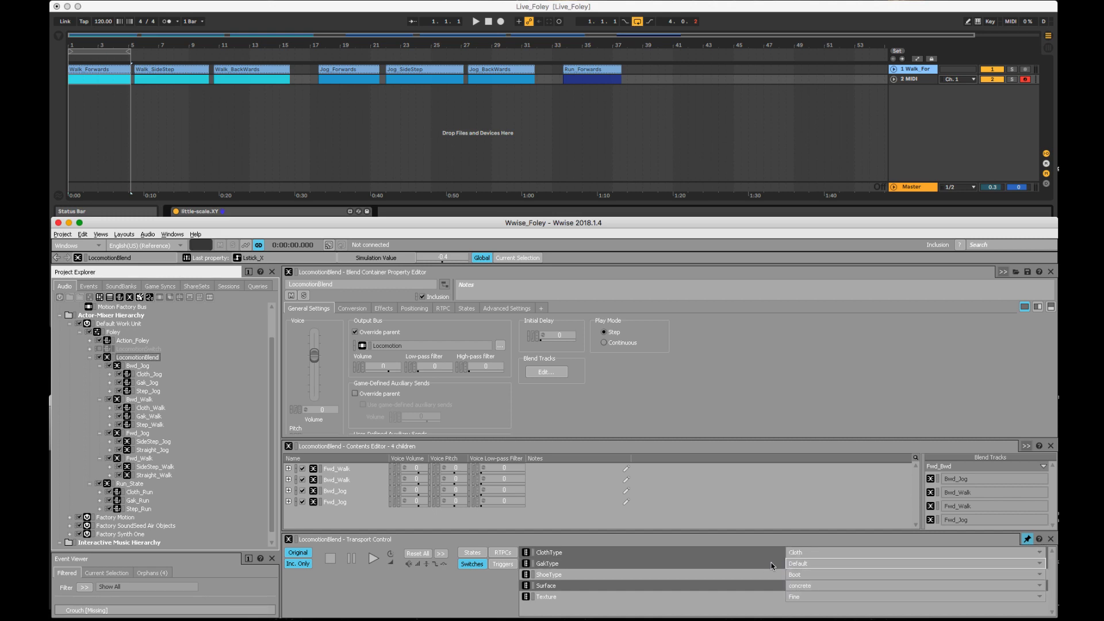
pyautogui.click(802, 575)
pyautogui.click(773, 575)
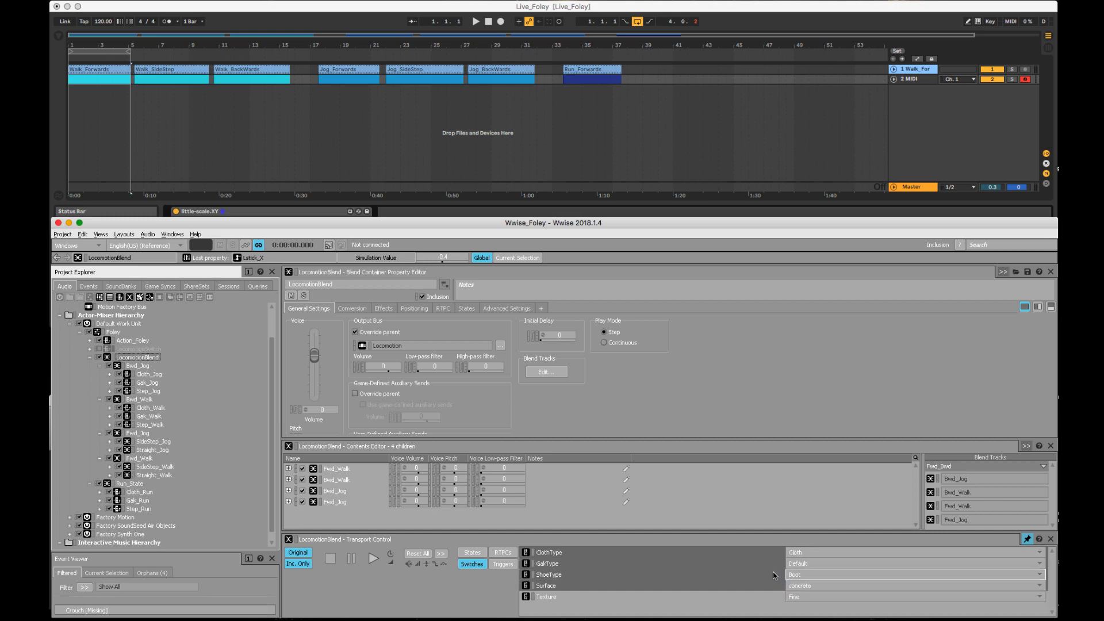
pyautogui.click(805, 587)
pyautogui.click(774, 584)
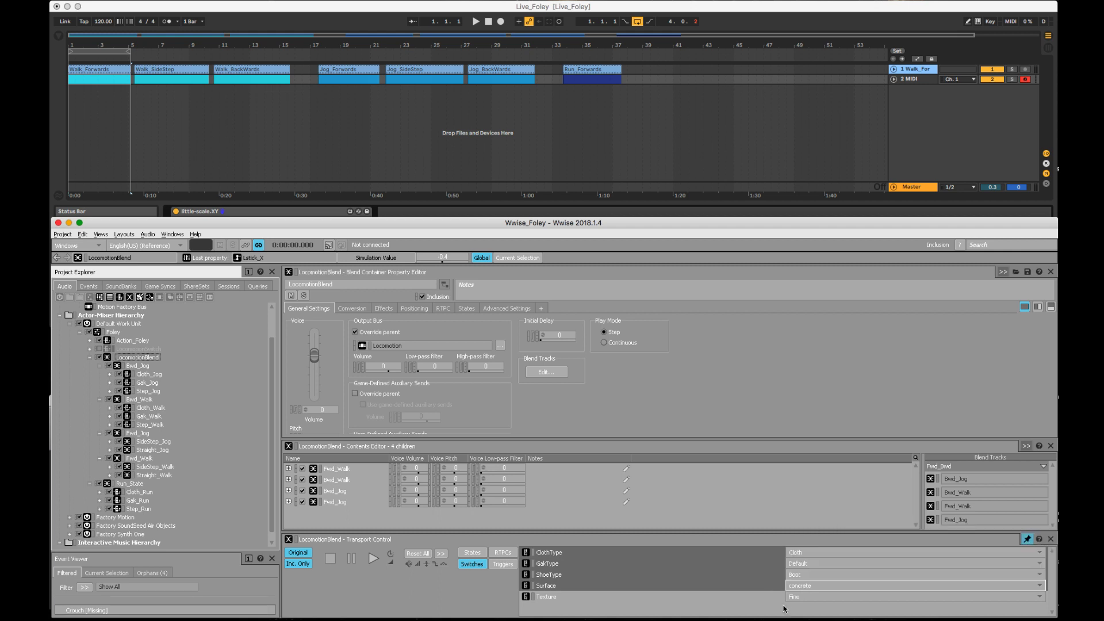
pyautogui.click(800, 600)
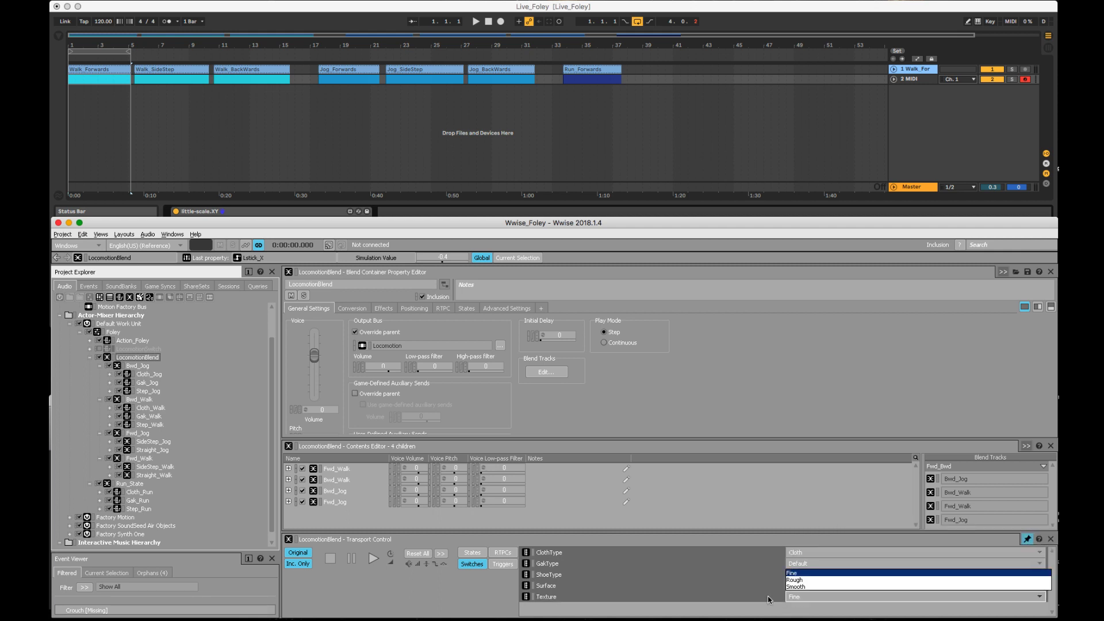
pyautogui.click(799, 598)
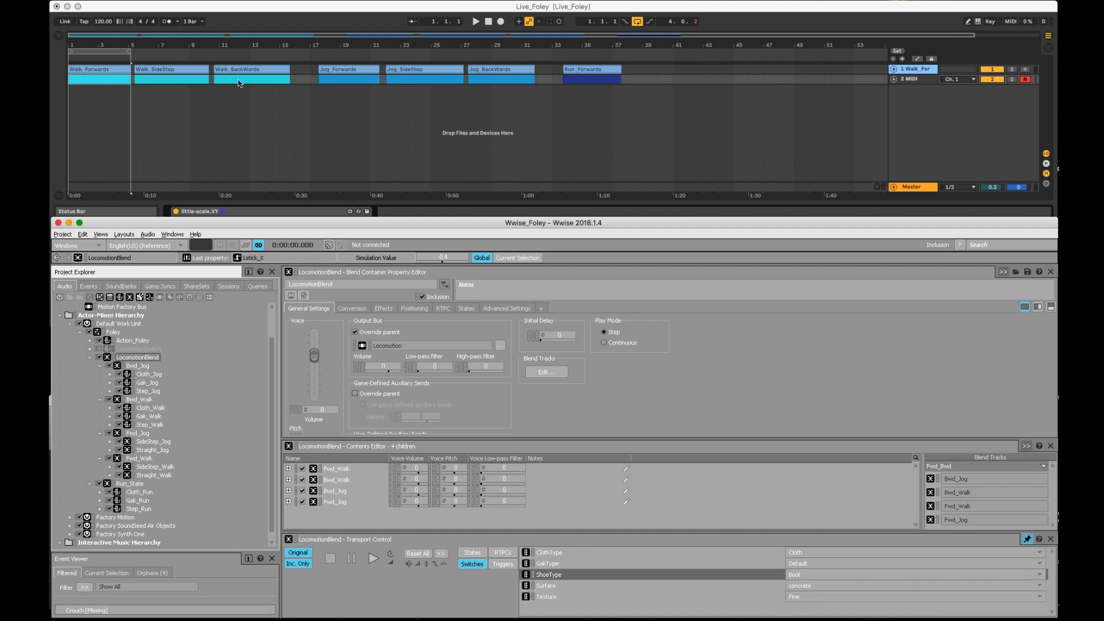
# In Live, move the character video lower and select the Walk_Forwards clip from its start
pyautogui.click(652, 80)
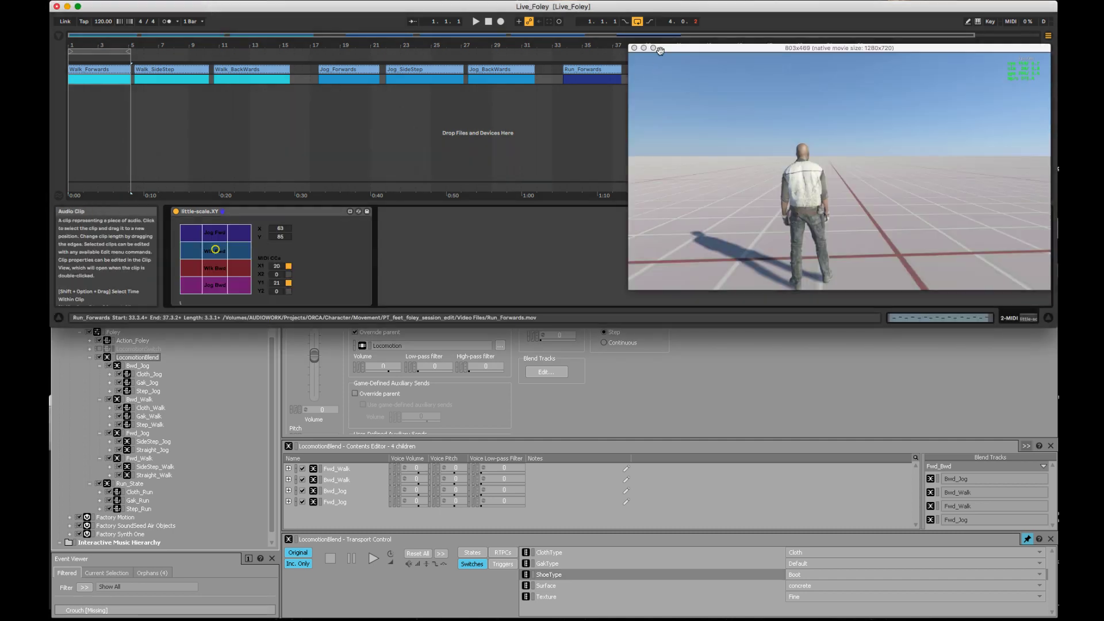
pyautogui.moveTo(661, 50); pyautogui.dragTo(661, 128)
pyautogui.click(104, 82)
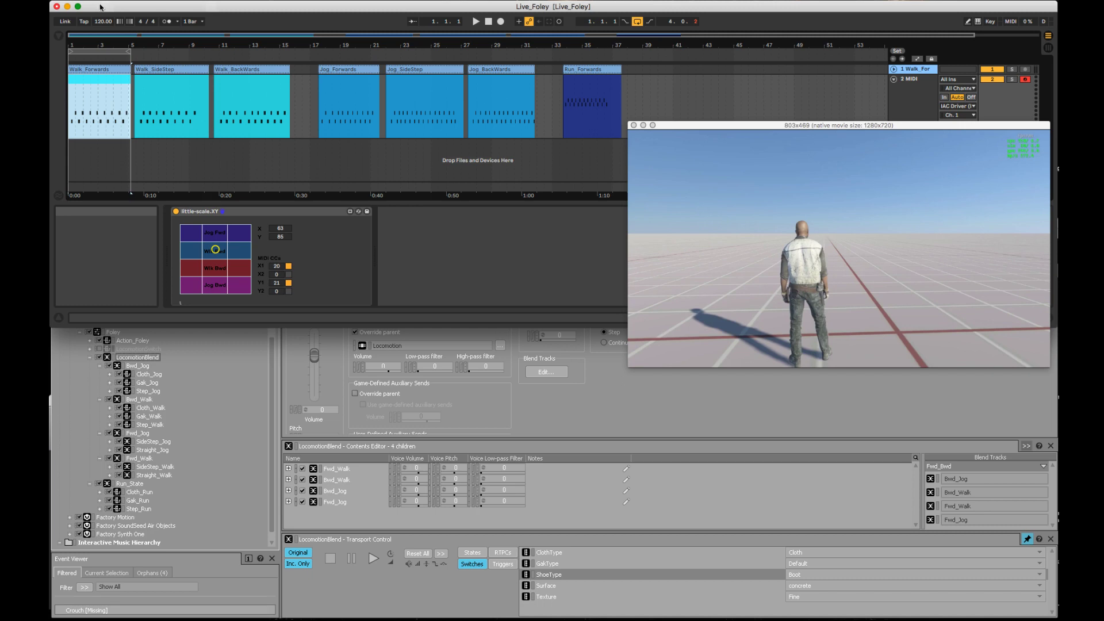
pyautogui.click(92, 69)
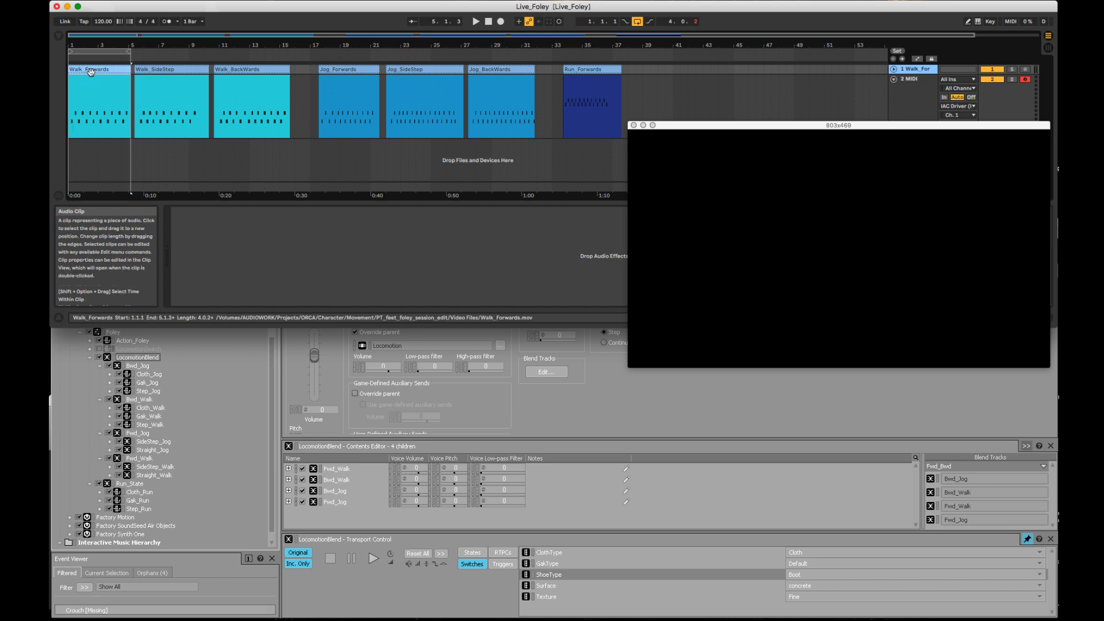
pyautogui.click(90, 100)
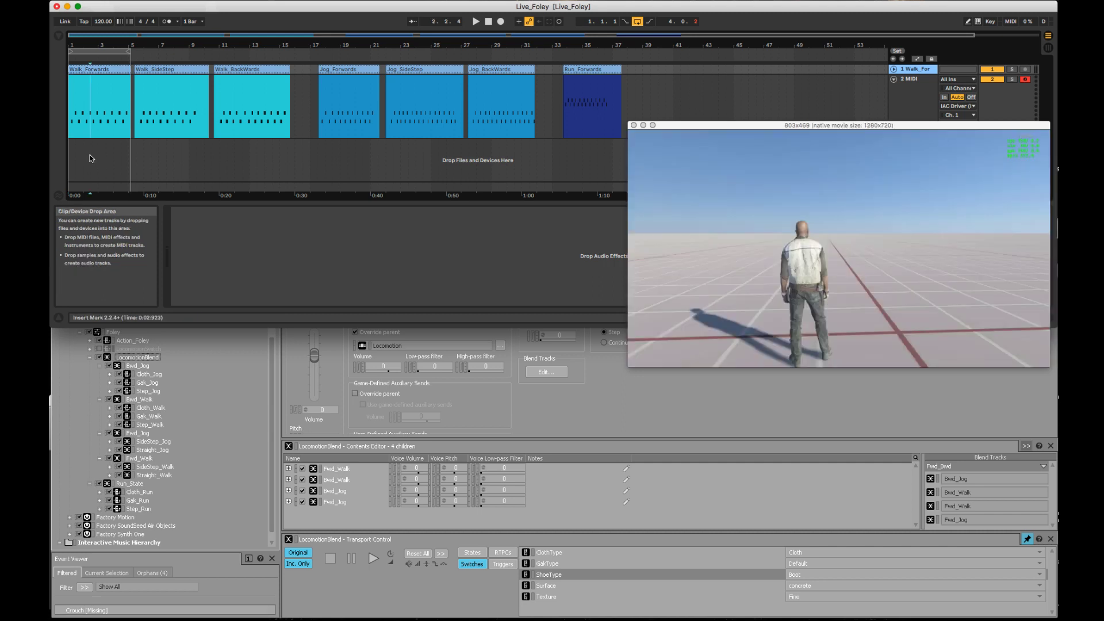
pyautogui.click(93, 70)
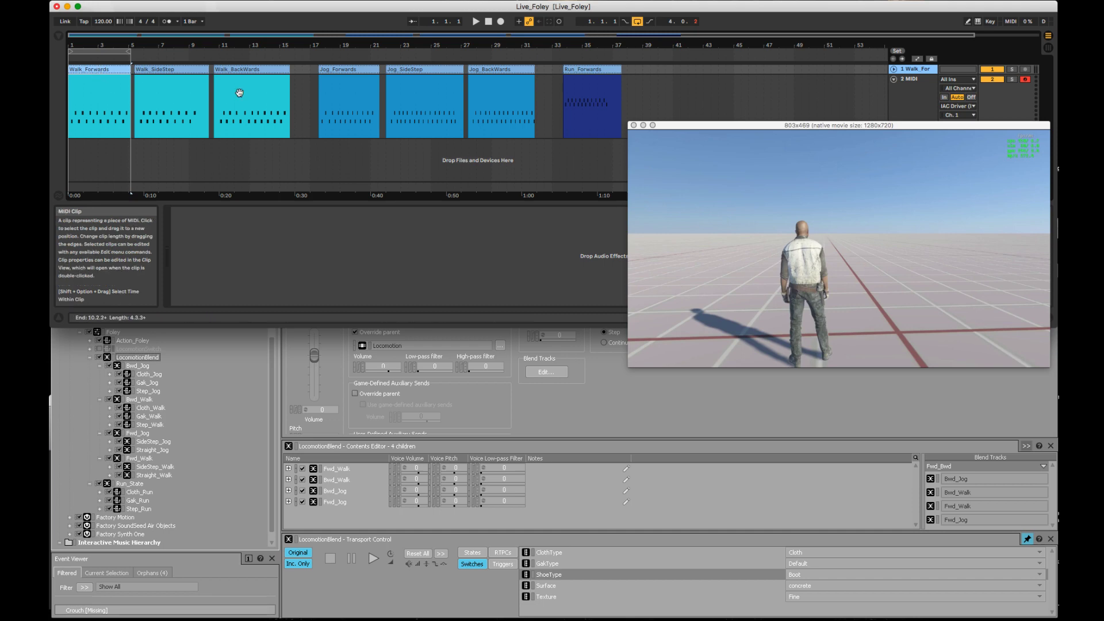
# Select the 2 MIDI track and the Walk_Forwards MIDI clip, then return to Wwise
pyautogui.click(908, 99)
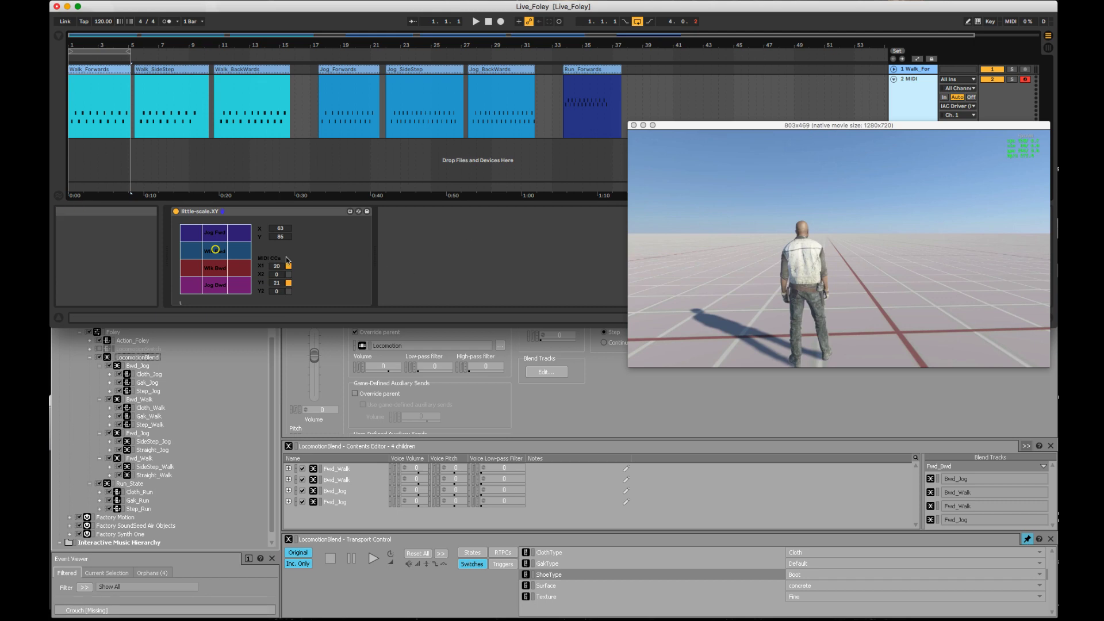
pyautogui.click(99, 120)
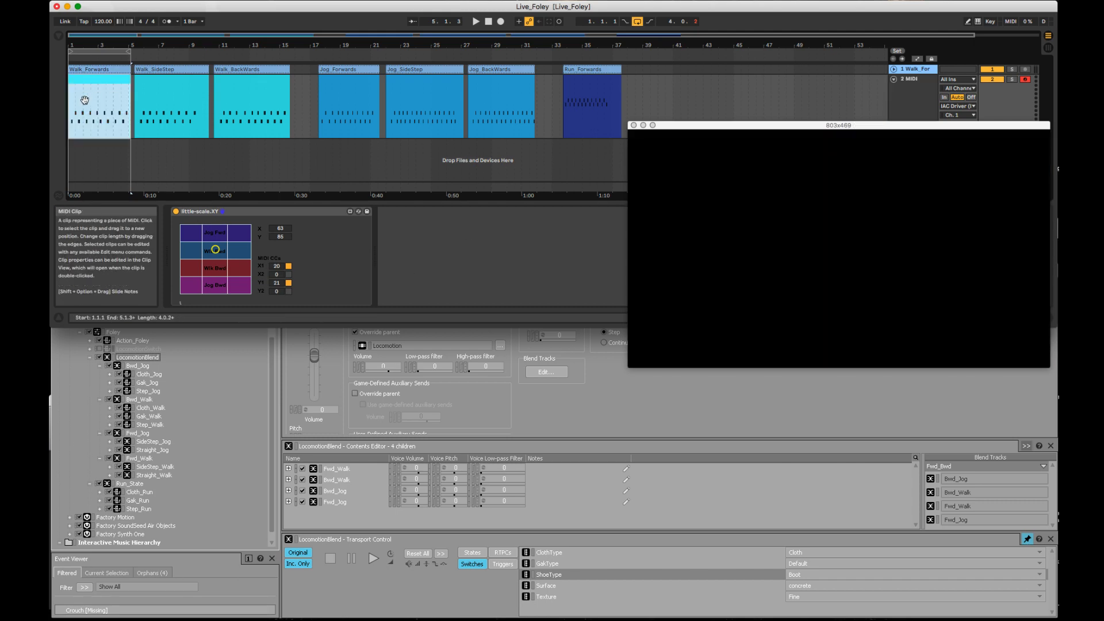
pyautogui.click(781, 418)
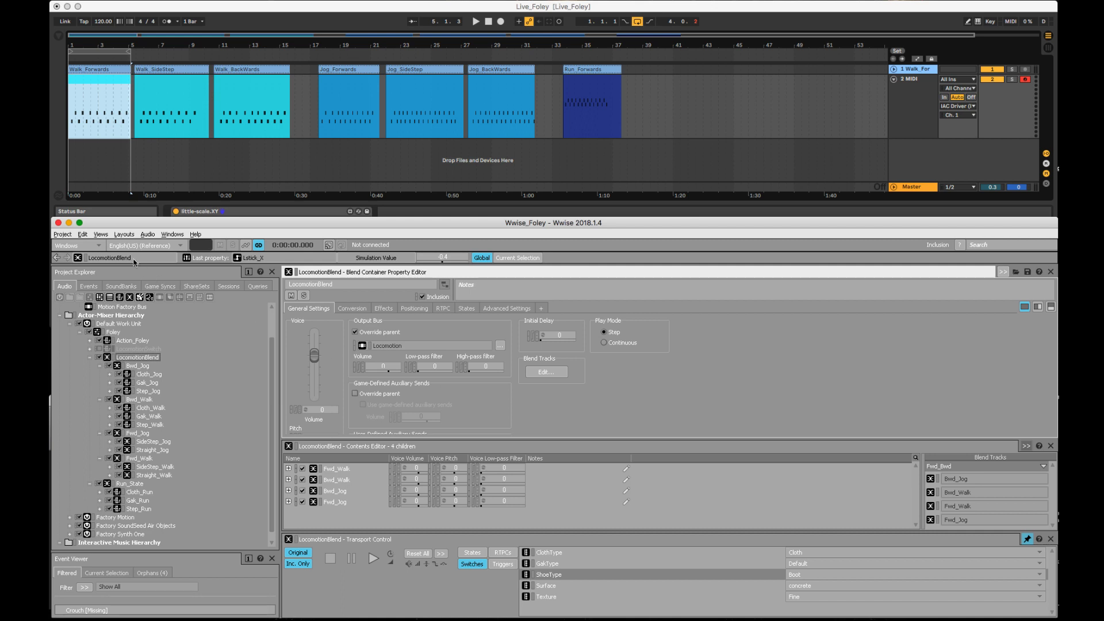
# Load the StepLeft, StepRight, then RunLeft events, return to the Audio hierarchy and switch to Live
pyautogui.click(90, 289)
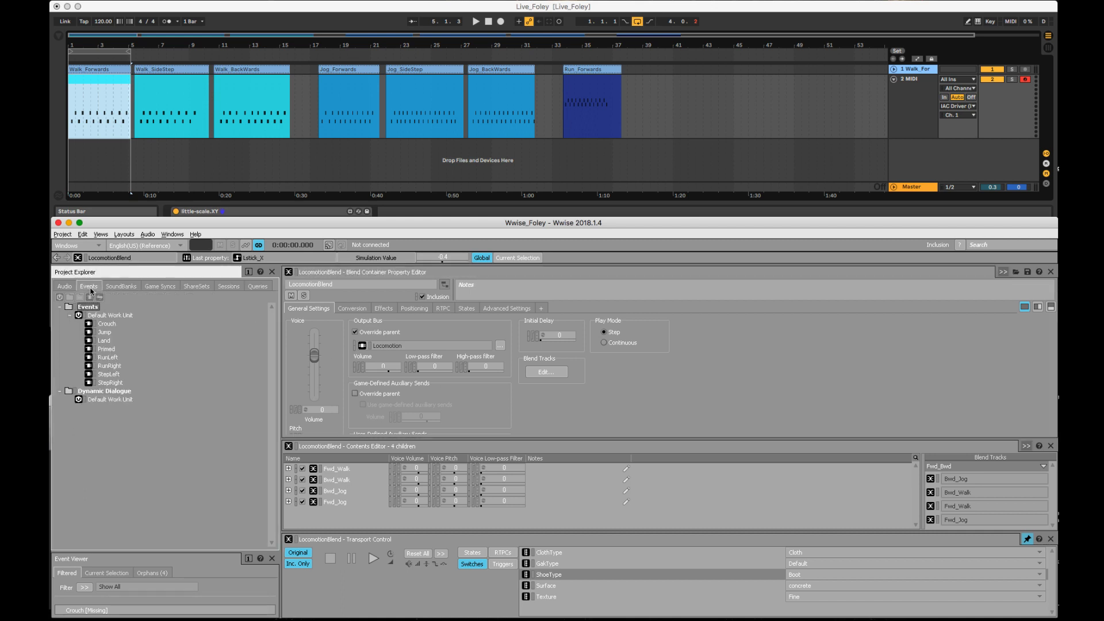
pyautogui.click(110, 375)
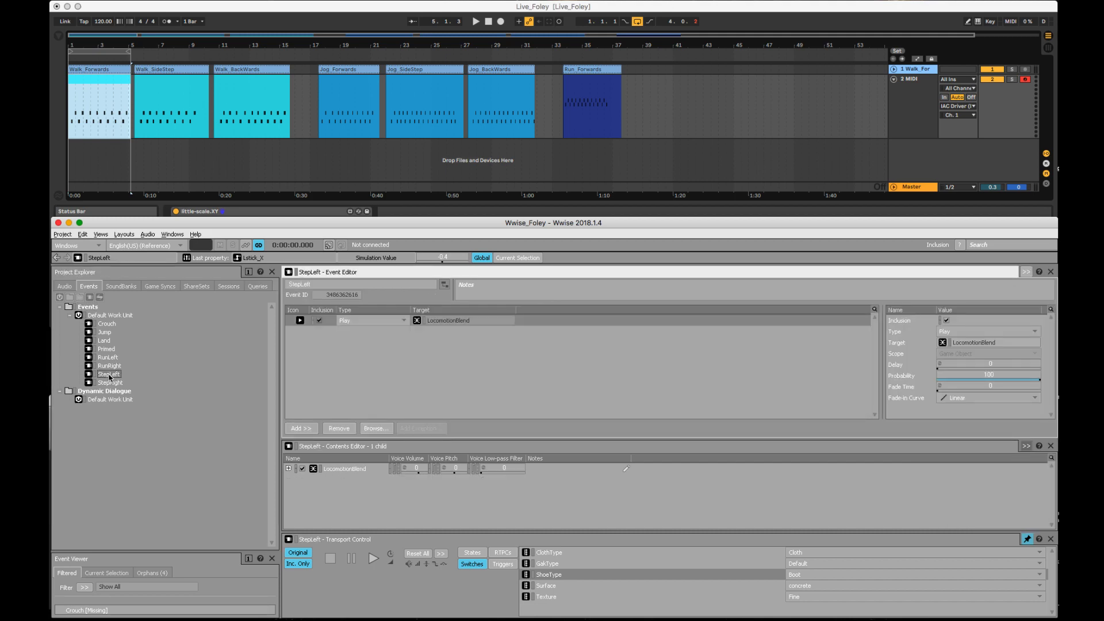
pyautogui.click(114, 382)
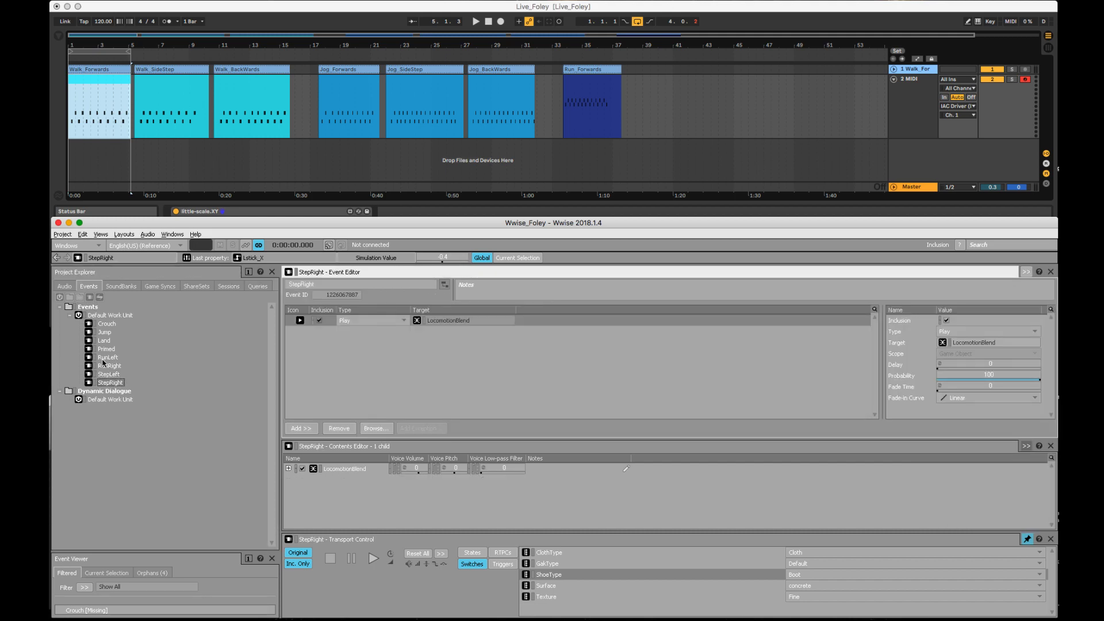
pyautogui.click(105, 358)
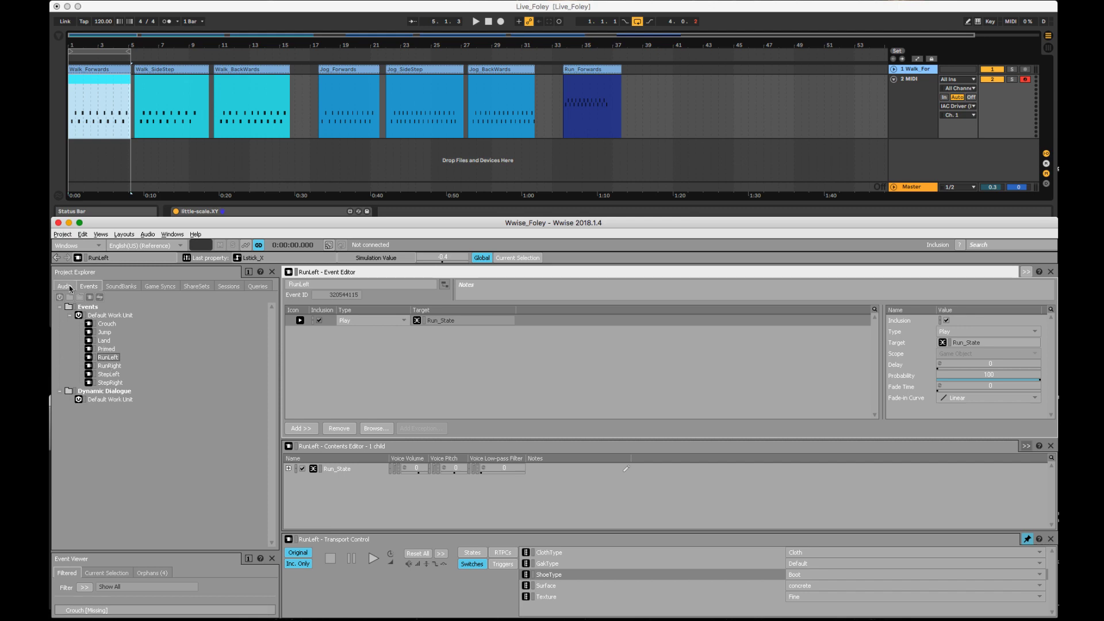
pyautogui.click(66, 287)
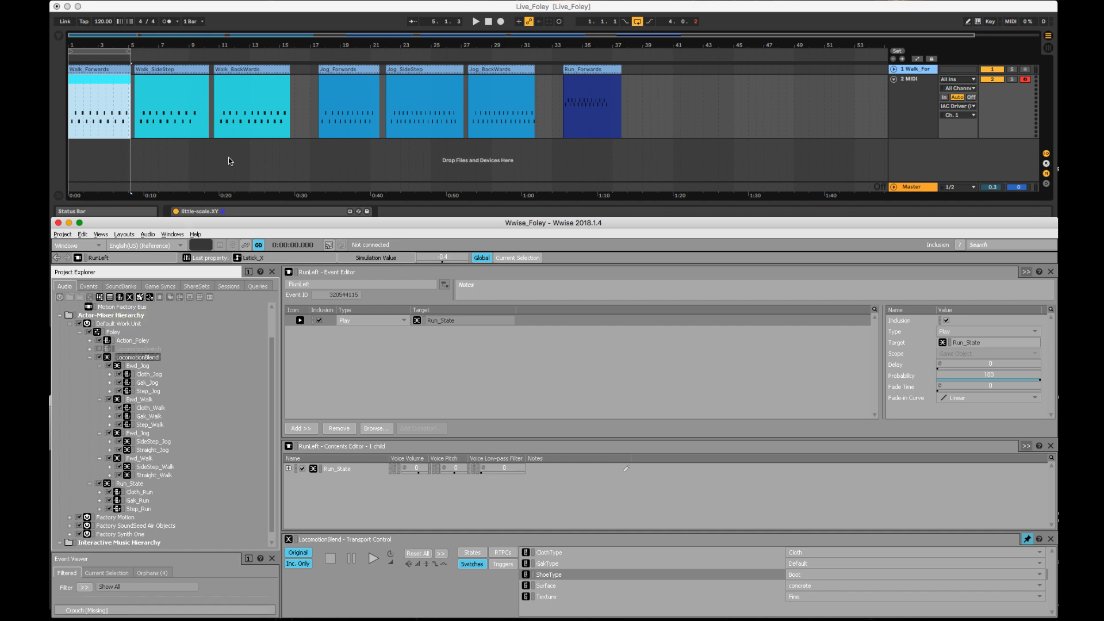
pyautogui.click(204, 13)
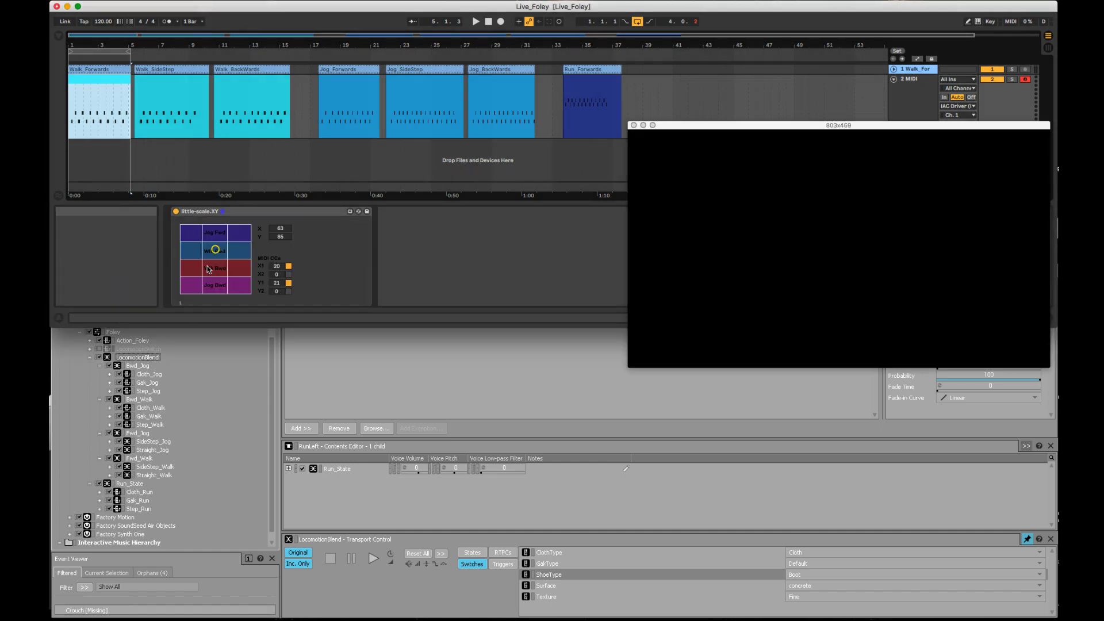
# Drag the XY puck up into Jog Fwd, back to Wlk Fwd, then down toward Wlk Bwd
pyautogui.moveTo(215, 250); pyautogui.dragTo(217, 230)
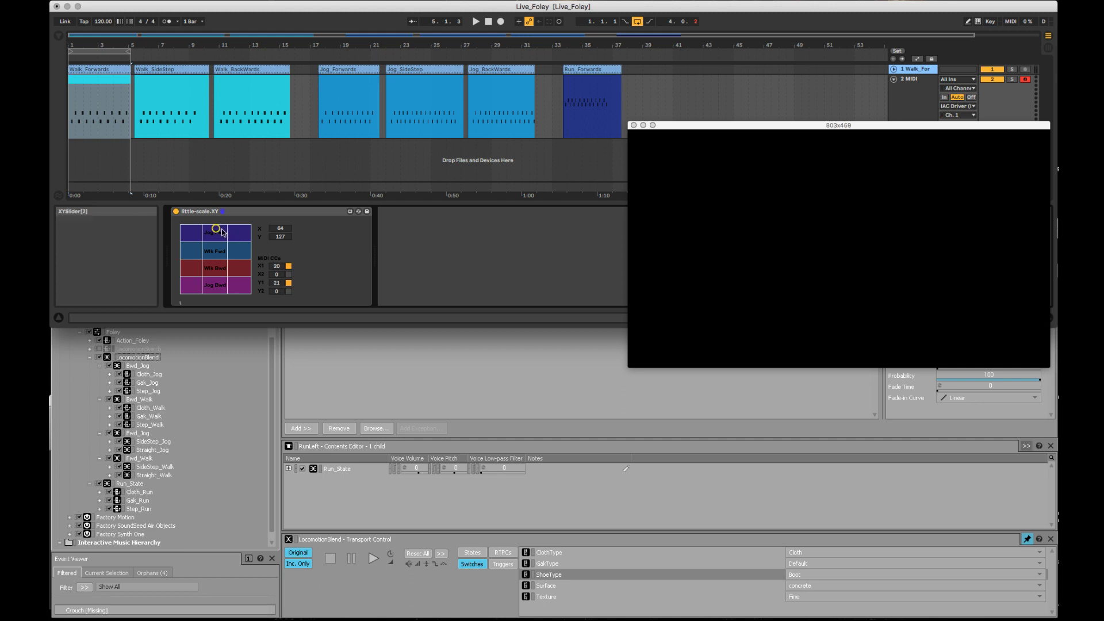
pyautogui.moveTo(217, 230)
pyautogui.mouseDown()
pyautogui.moveTo(215, 246)
pyautogui.moveTo(245, 249)
pyautogui.moveTo(188, 248)
pyautogui.moveTo(240, 249)
pyautogui.moveTo(219, 249)
pyautogui.mouseUp()
pyautogui.moveTo(216, 259); pyautogui.dragTo(216, 264)
# Open LocomotionBlend's Fwd_Bwd blend track and drive Lstick_Y with the XY puck to watch its zones
pyautogui.click(329, 365)
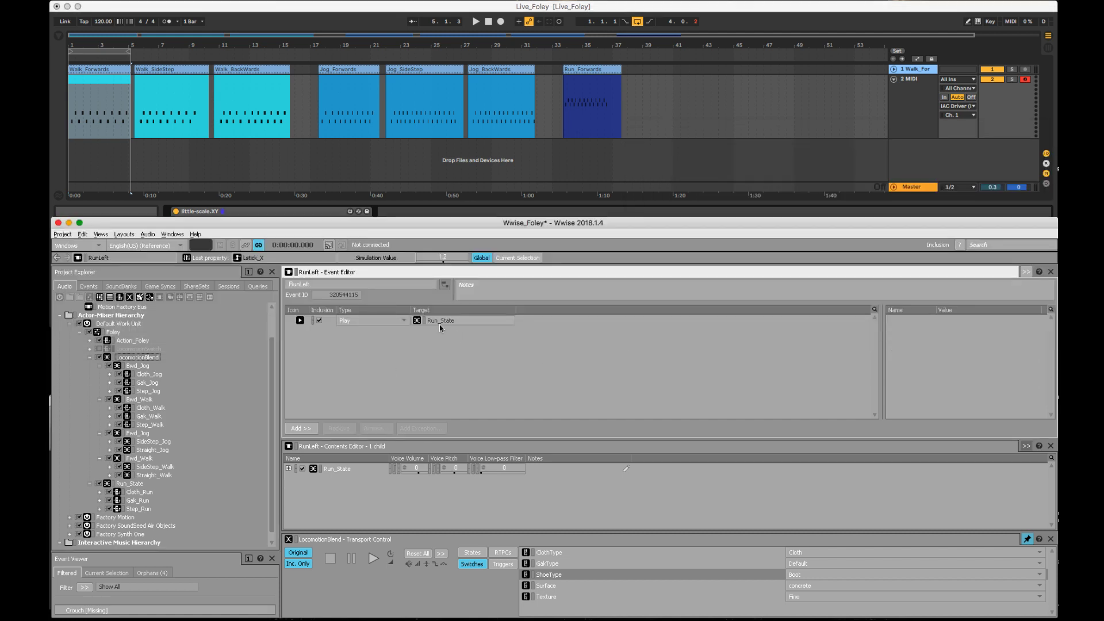
pyautogui.click(134, 359)
pyautogui.doubleClick(134, 361)
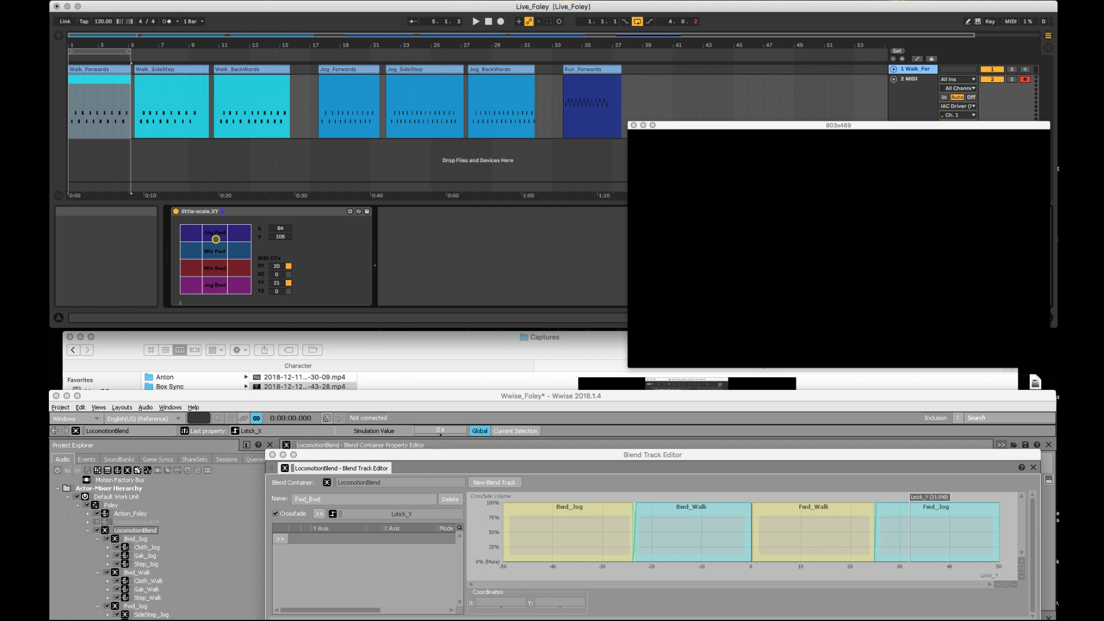
pyautogui.moveTo(215, 236); pyautogui.dragTo(216, 234)
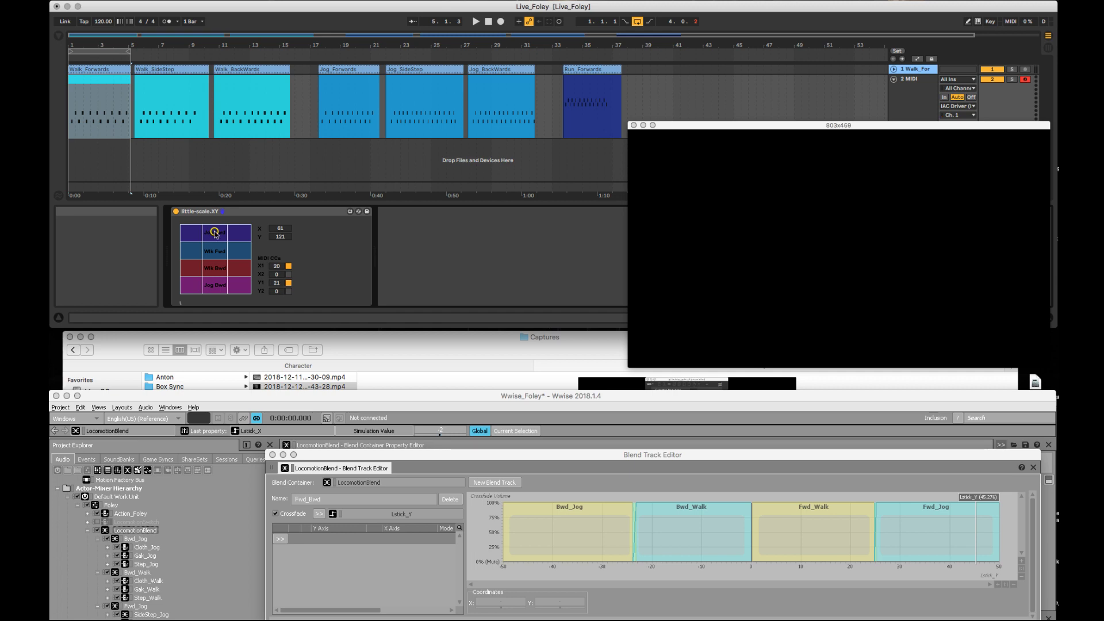
pyautogui.moveTo(319, 396); pyautogui.dragTo(320, 220)
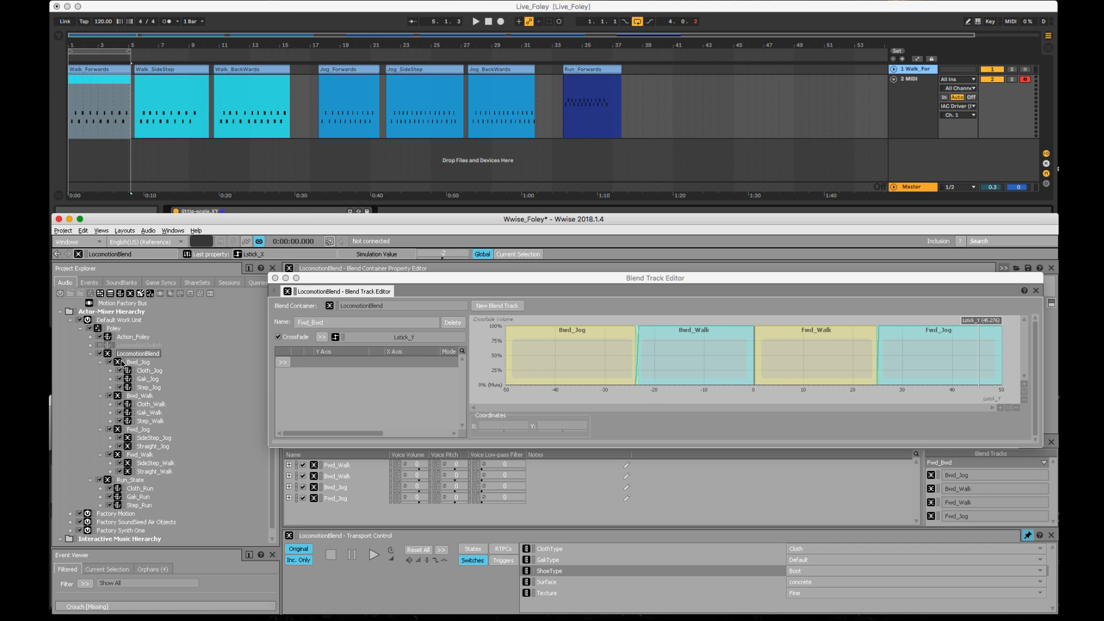
pyautogui.click(274, 278)
# Play from the Walk_Forwards clip and move the XY point from Jog Fwd into Wlk Fwd
pyautogui.click(266, 210)
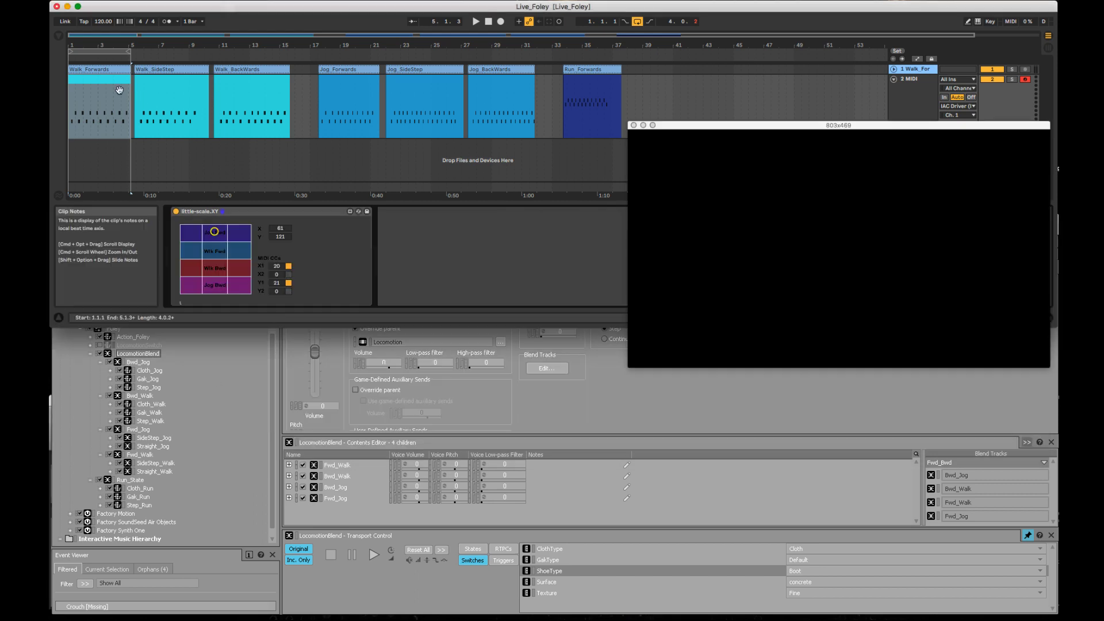
pyautogui.click(104, 83)
pyautogui.press('space')
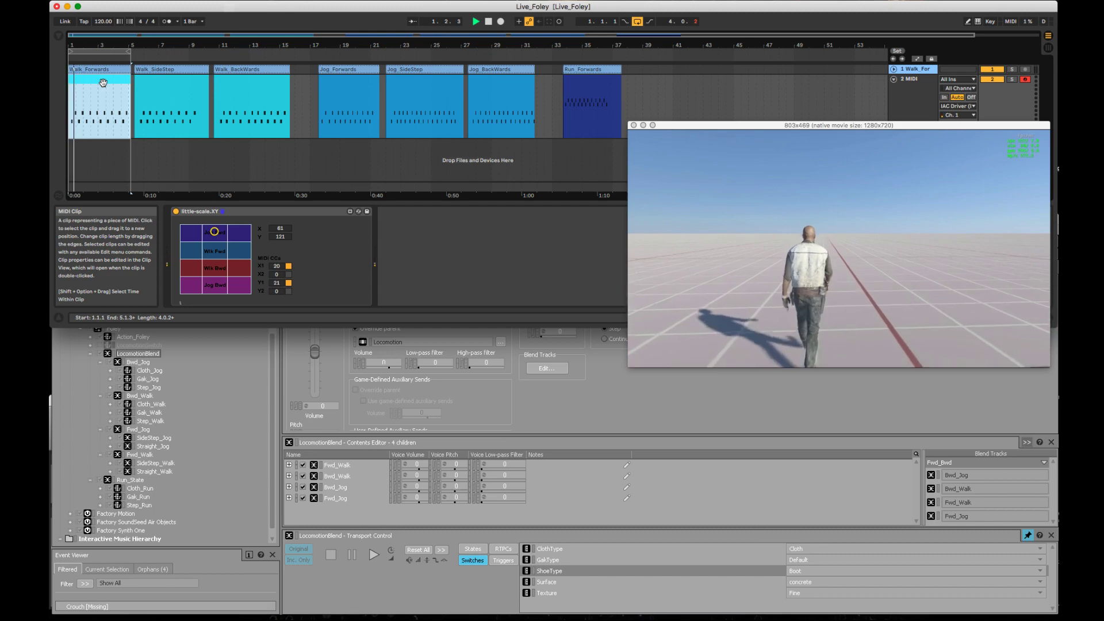
pyautogui.moveTo(210, 237); pyautogui.dragTo(214, 249)
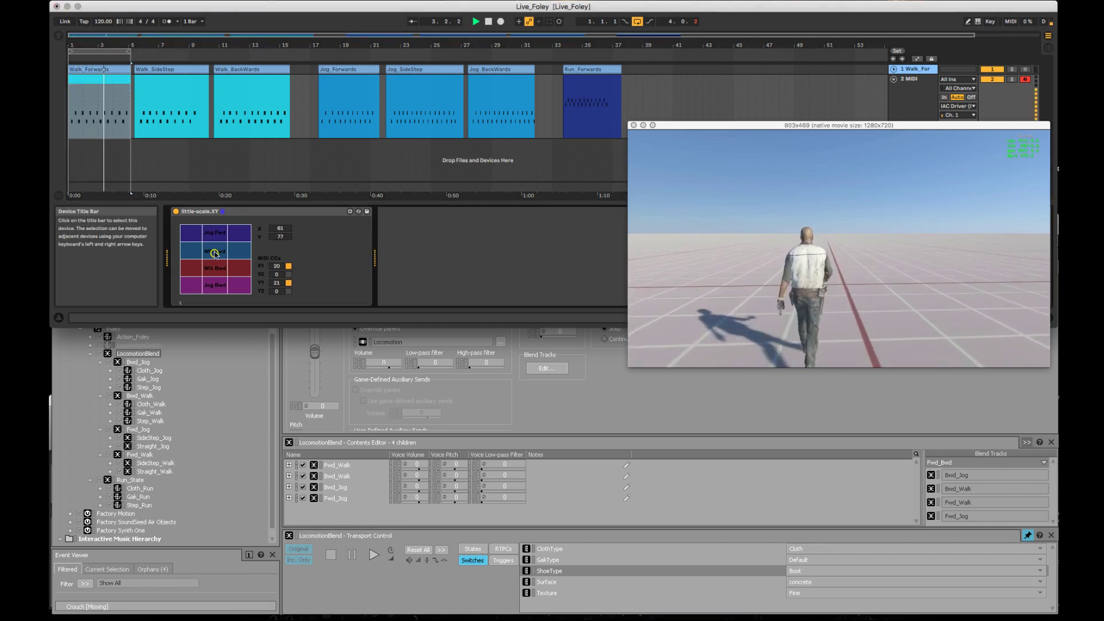
pyautogui.moveTo(215, 251); pyautogui.dragTo(215, 254)
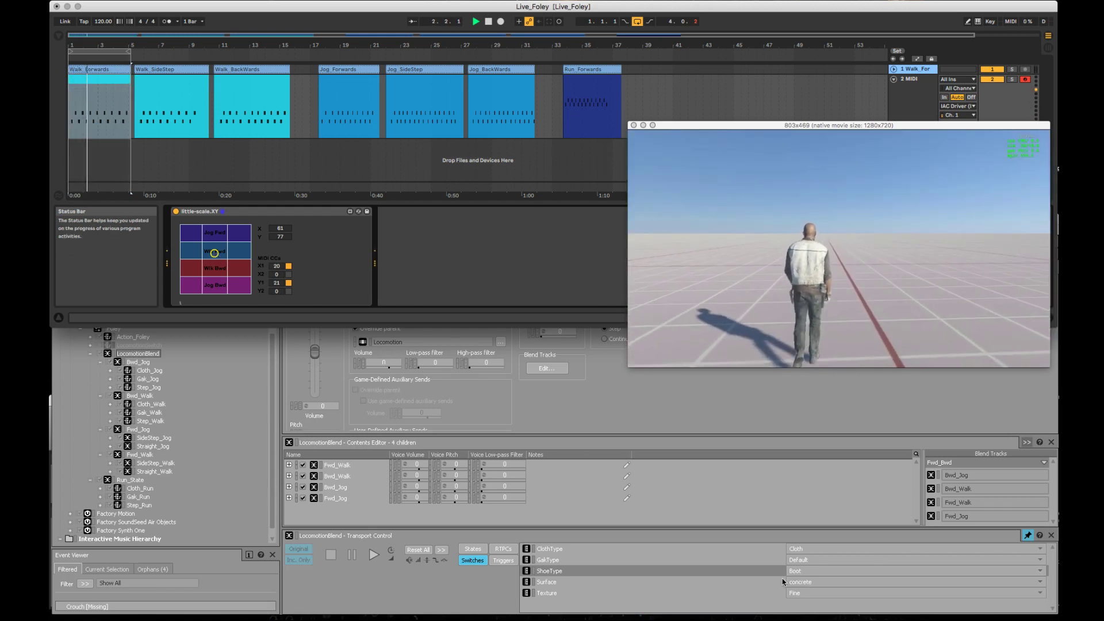
pyautogui.click(798, 593)
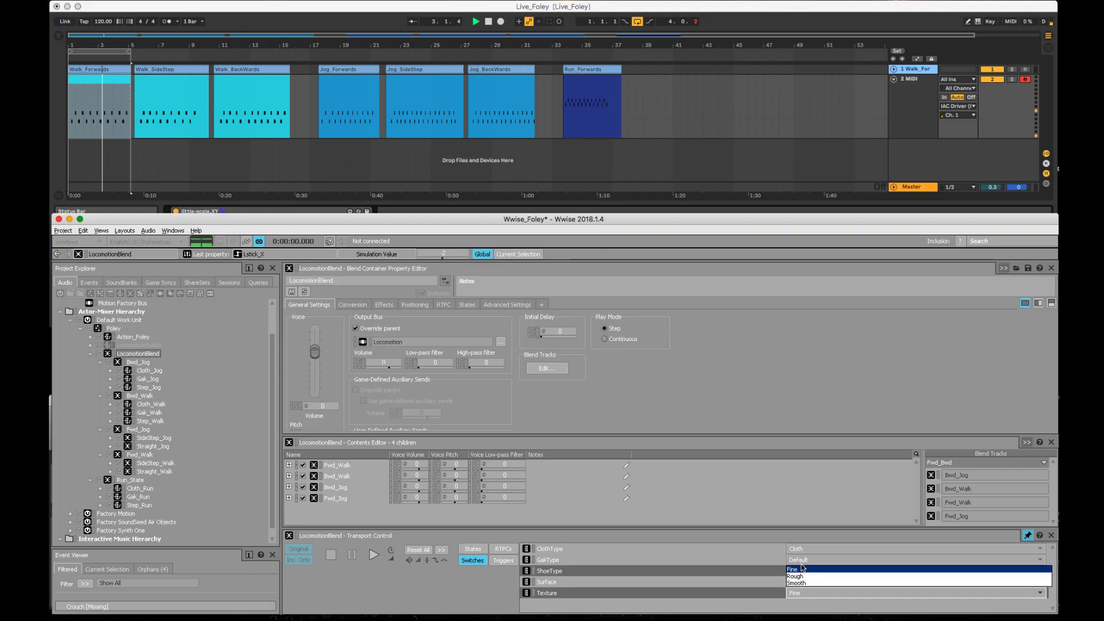
# Set the Texture switch to Smooth and the ClothType switch to Default
pyautogui.click(803, 583)
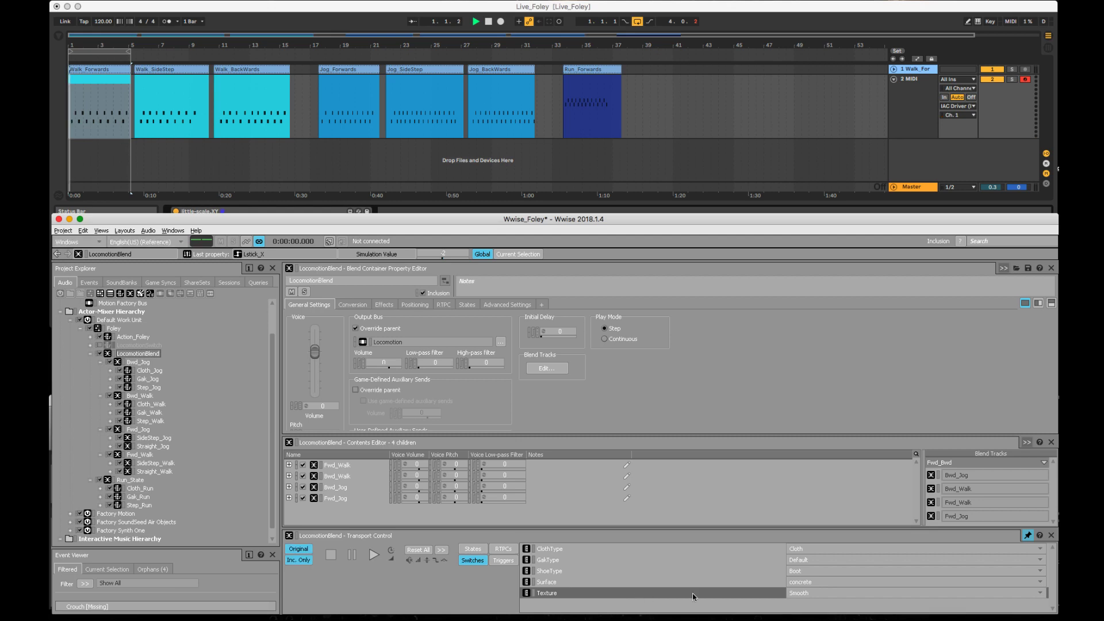
pyautogui.click(797, 550)
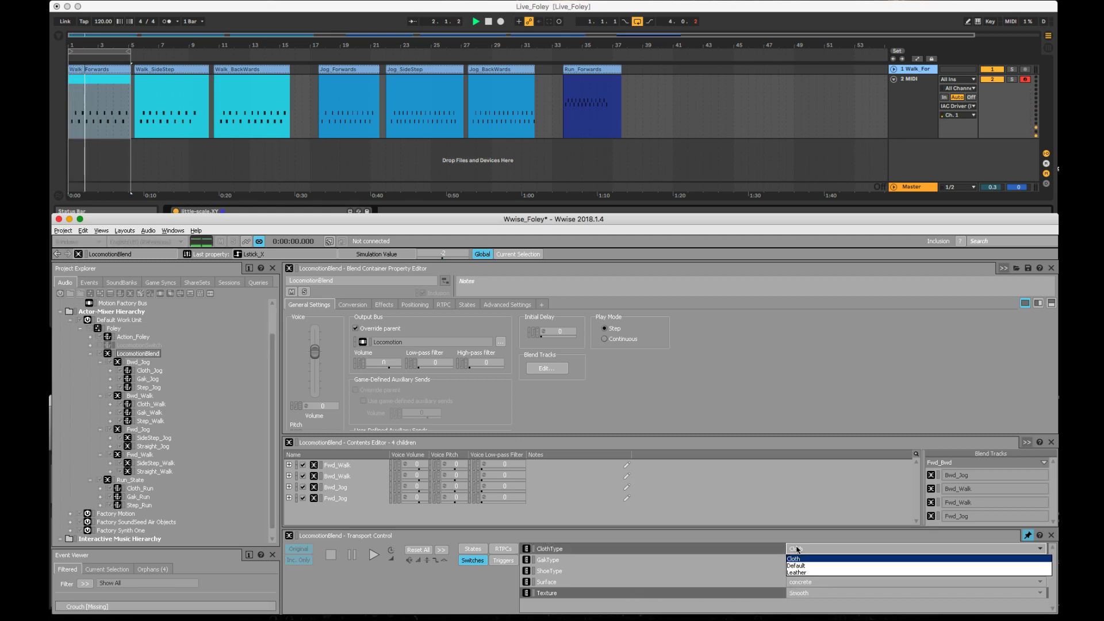
pyautogui.click(798, 568)
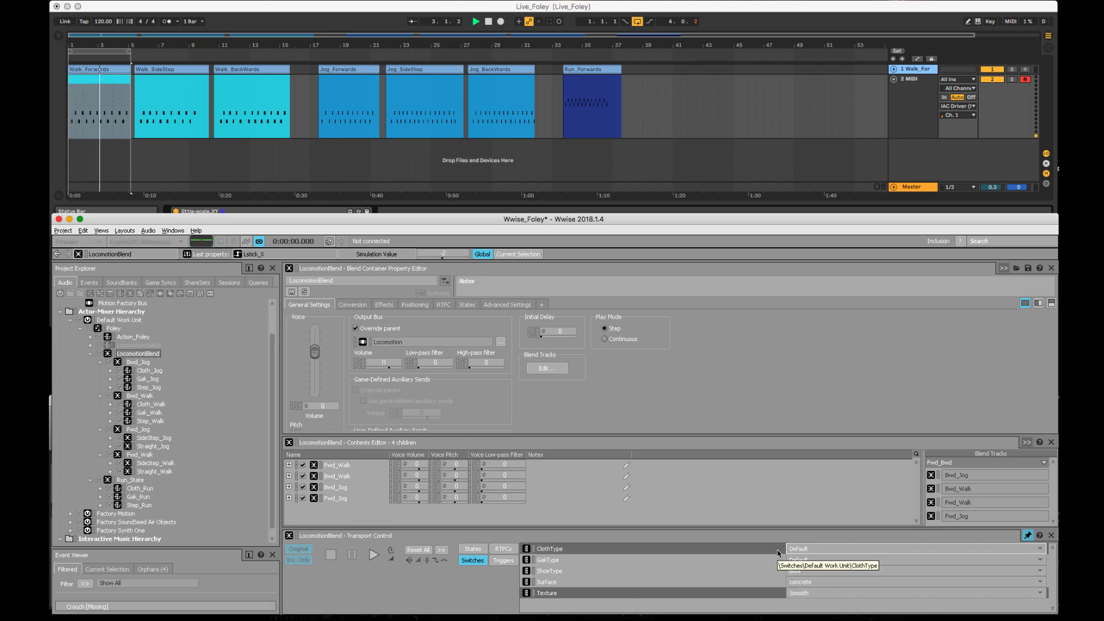
pyautogui.click(206, 16)
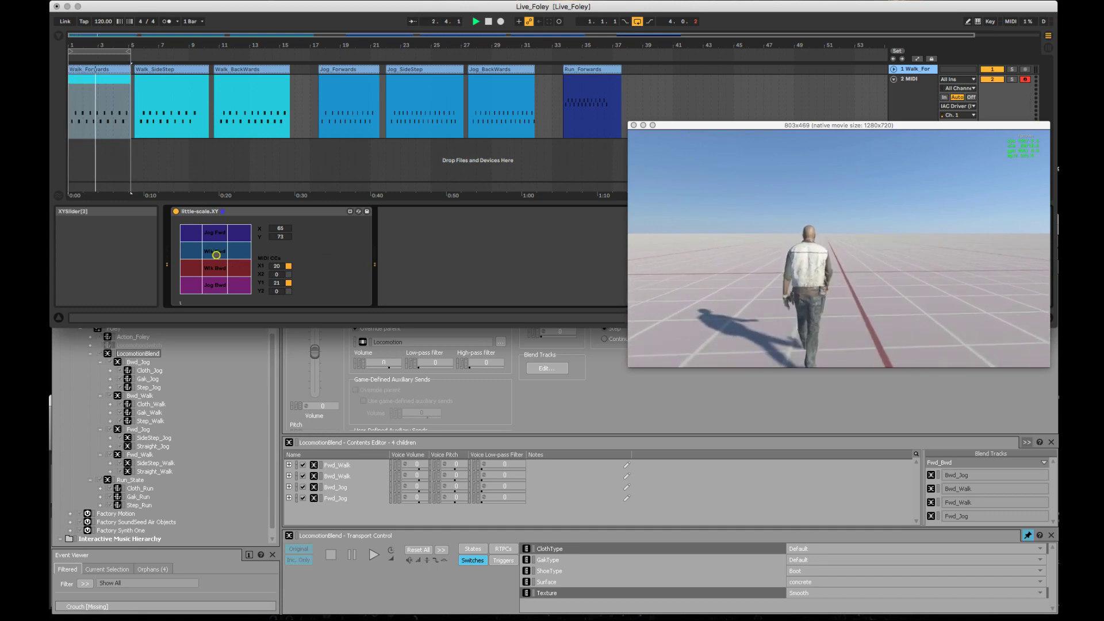
# Select Bwd_Jog and set its ClothType switch to Cloth and GakType to Pistol
pyautogui.click(744, 486)
pyautogui.click(810, 549)
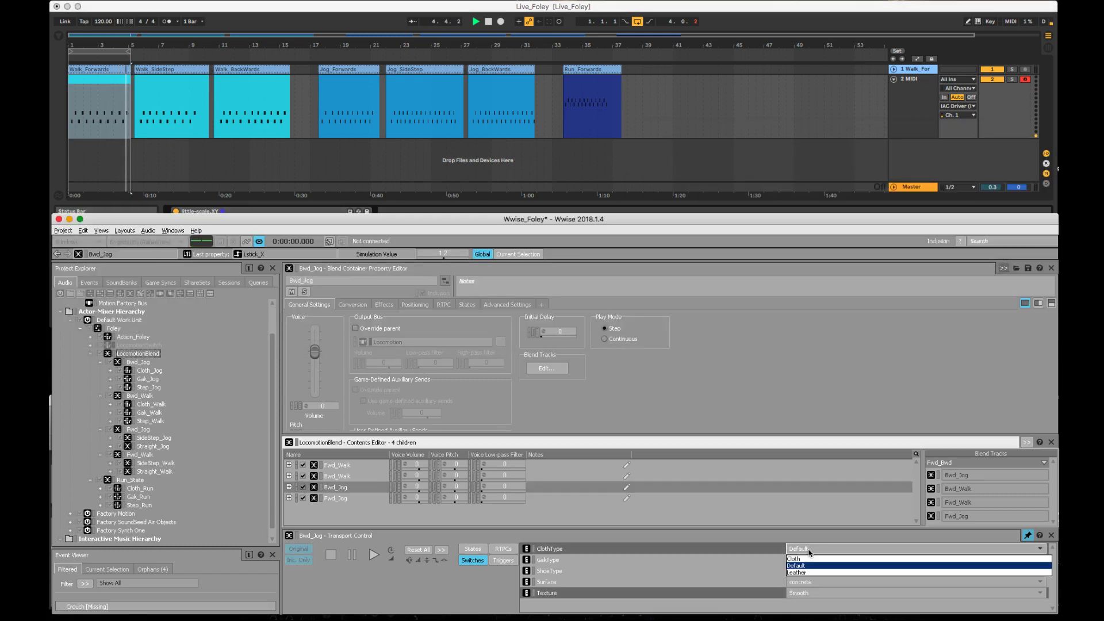
pyautogui.click(811, 559)
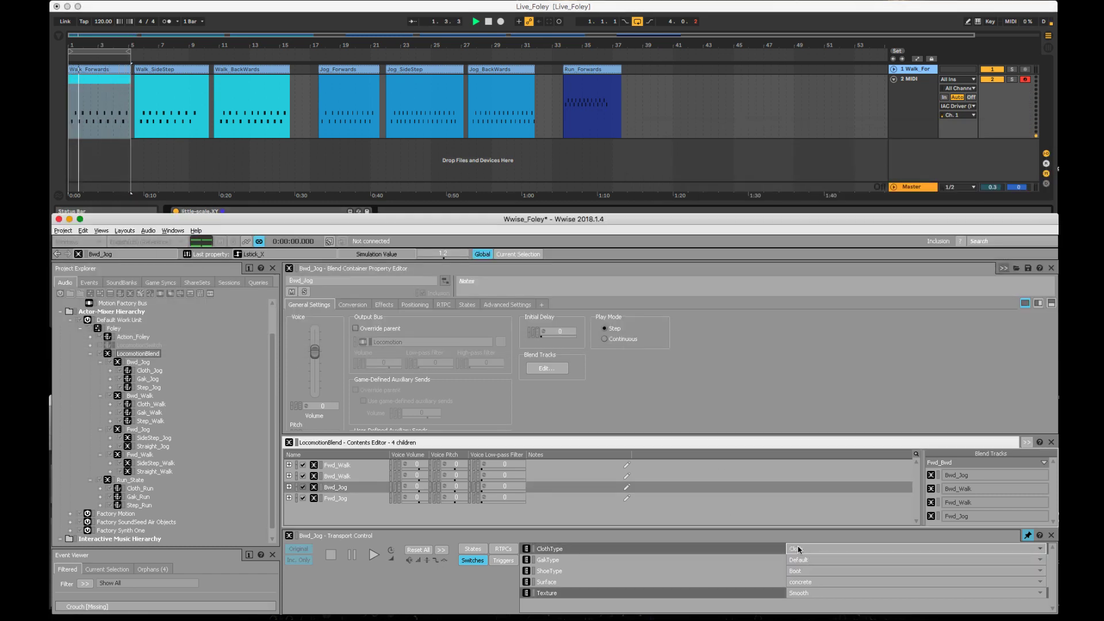
pyautogui.click(799, 560)
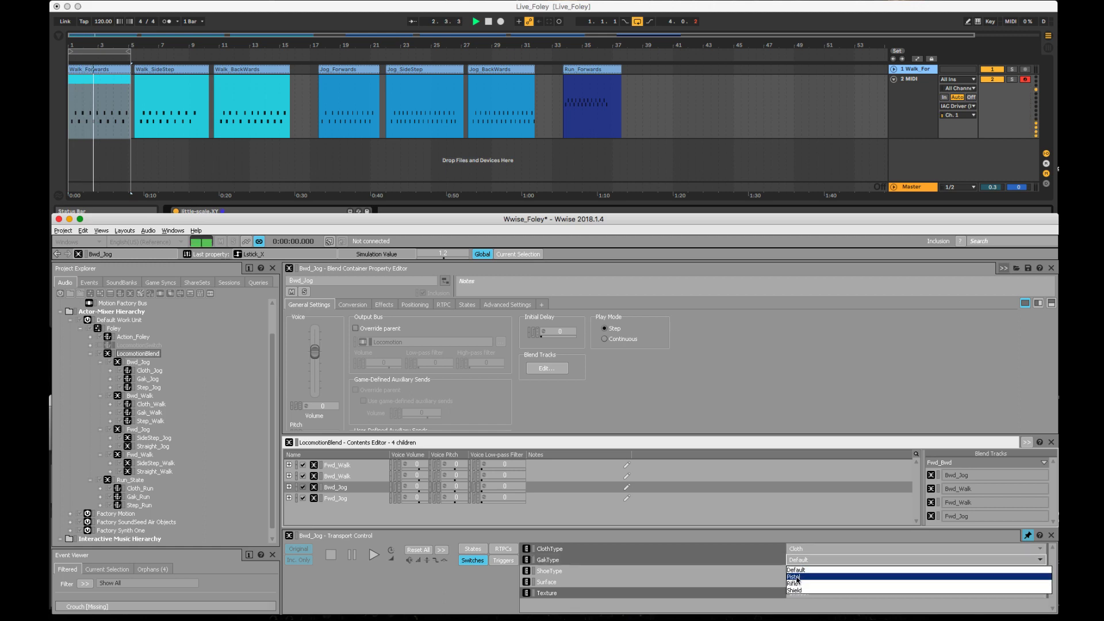
pyautogui.click(797, 576)
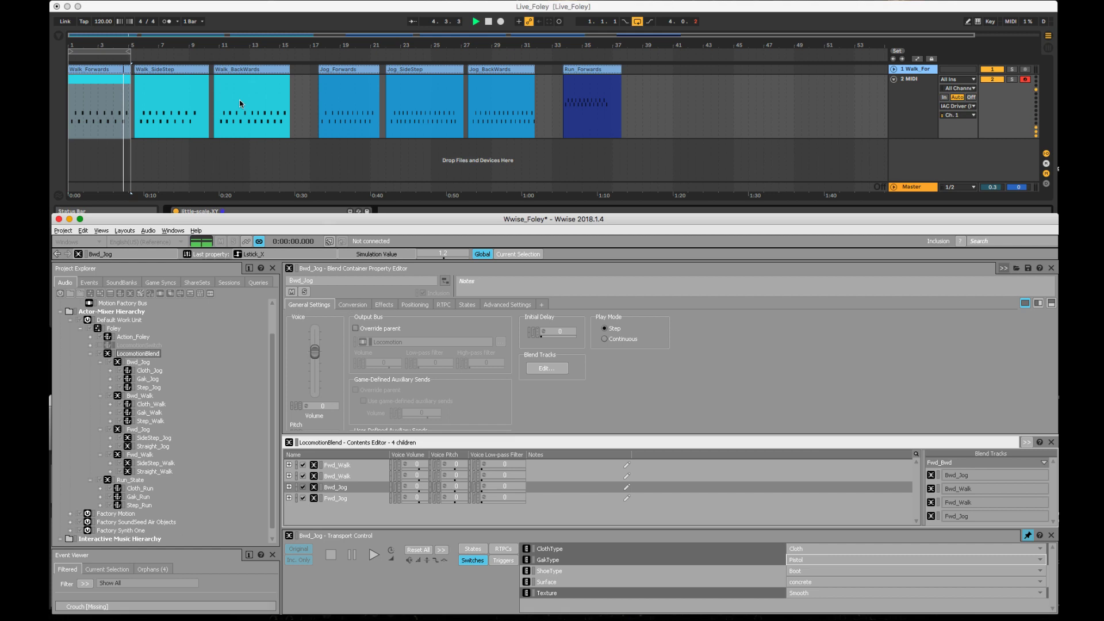
# Loop the Walk_SideStep clip with Loop Selection and start playback
pyautogui.click(187, 30)
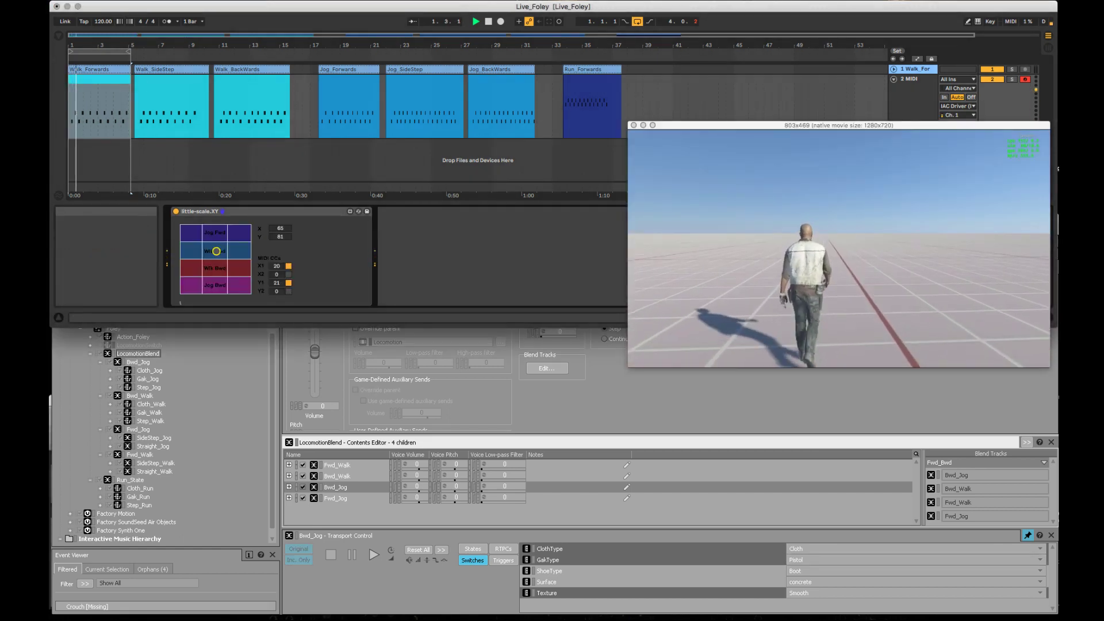
pyautogui.click(150, 78)
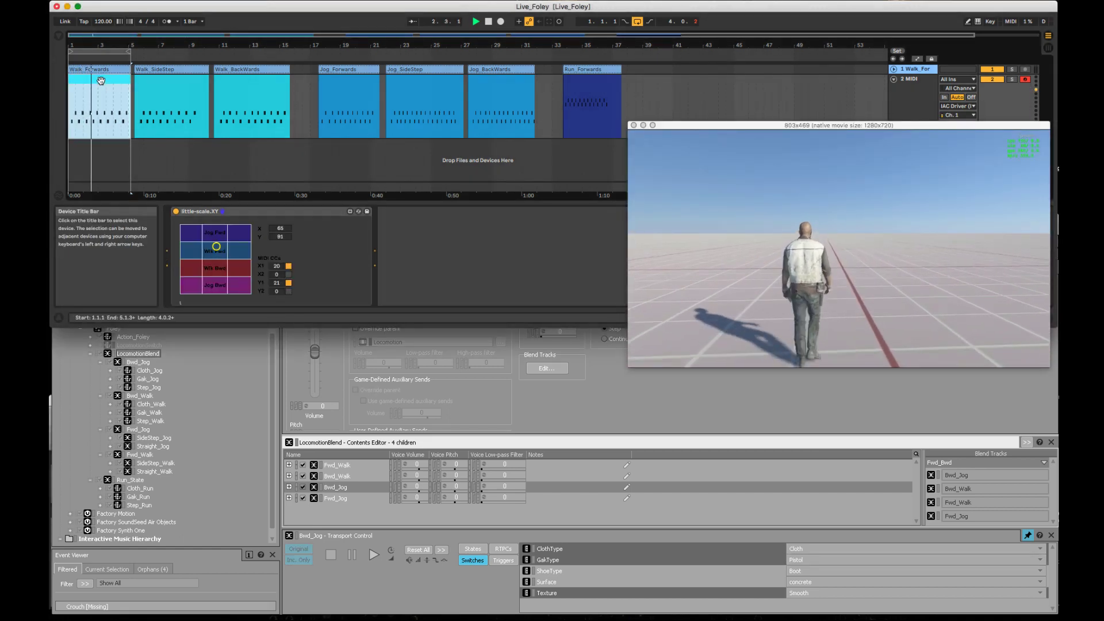
pyautogui.click(162, 80)
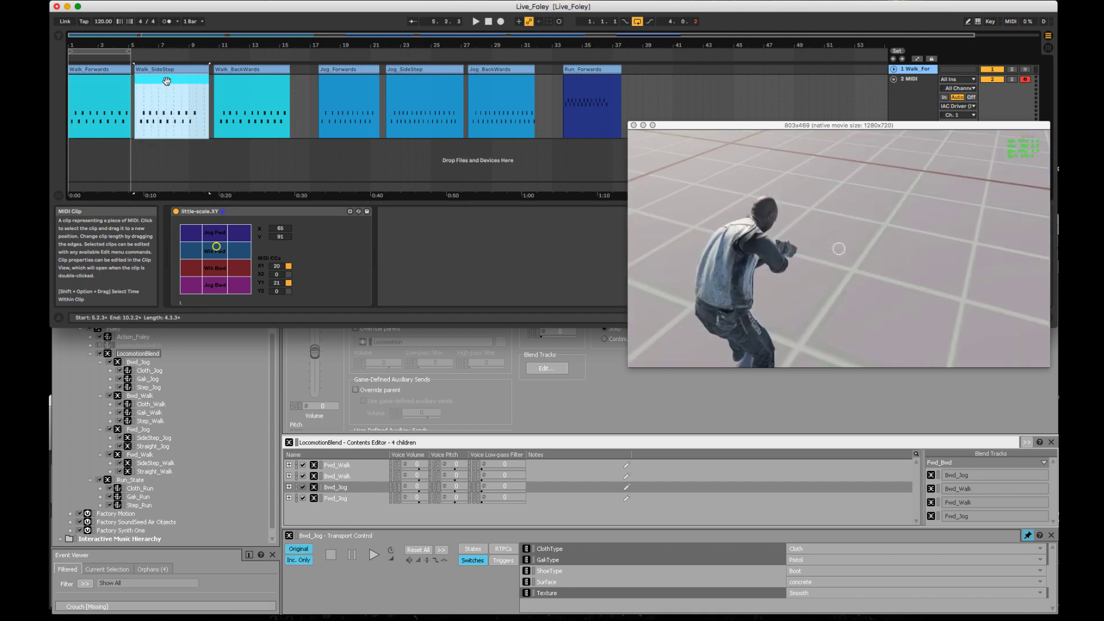
pyautogui.rightClick(167, 84)
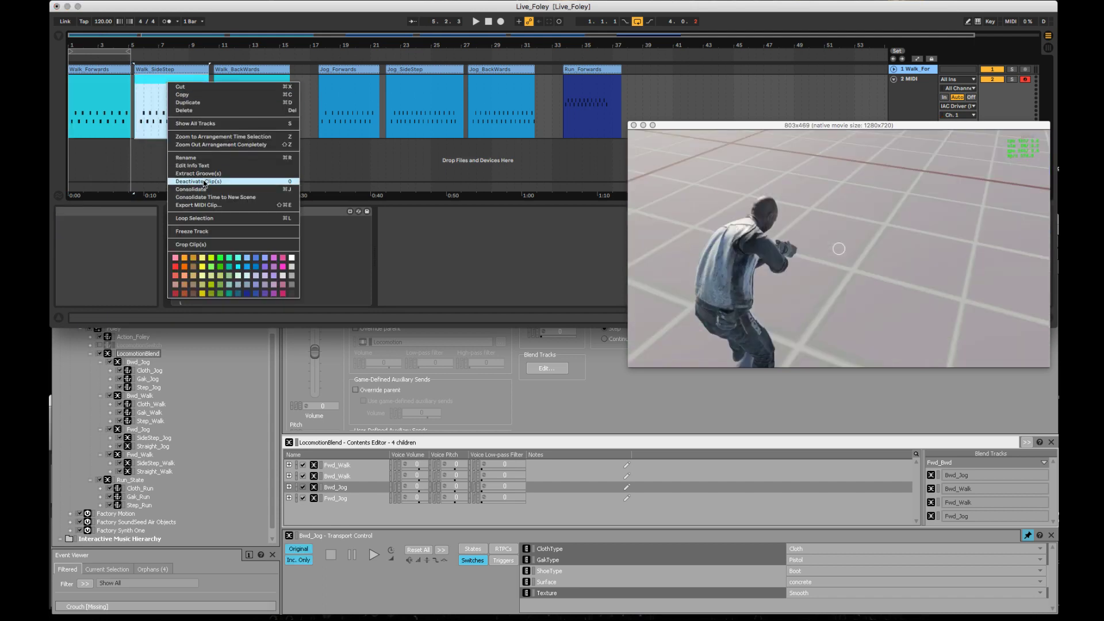
pyautogui.click(205, 219)
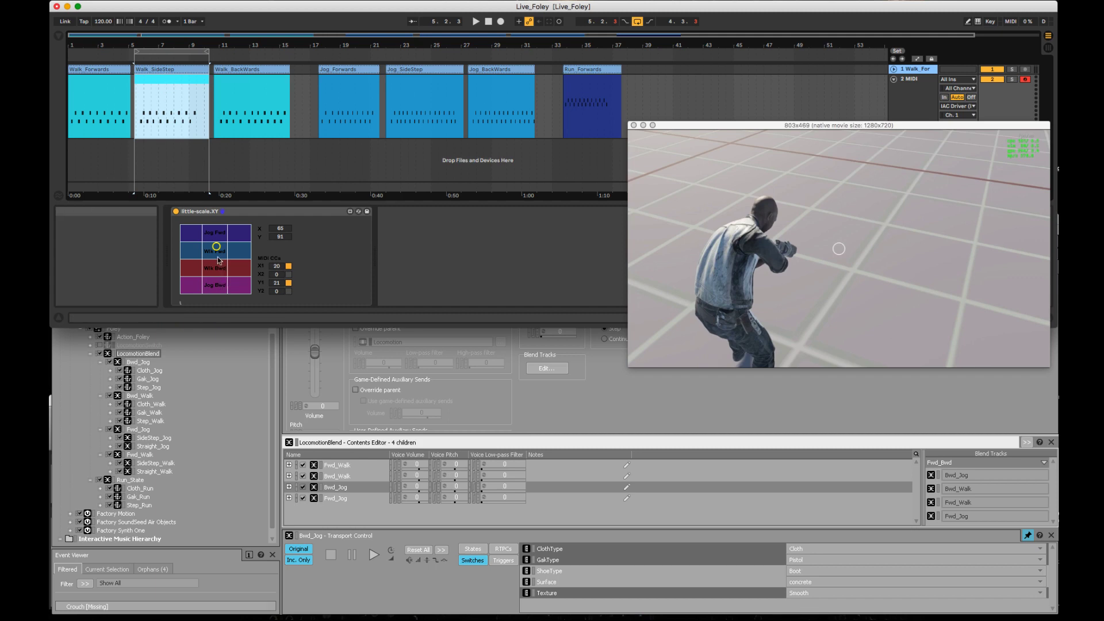
pyautogui.press('space')
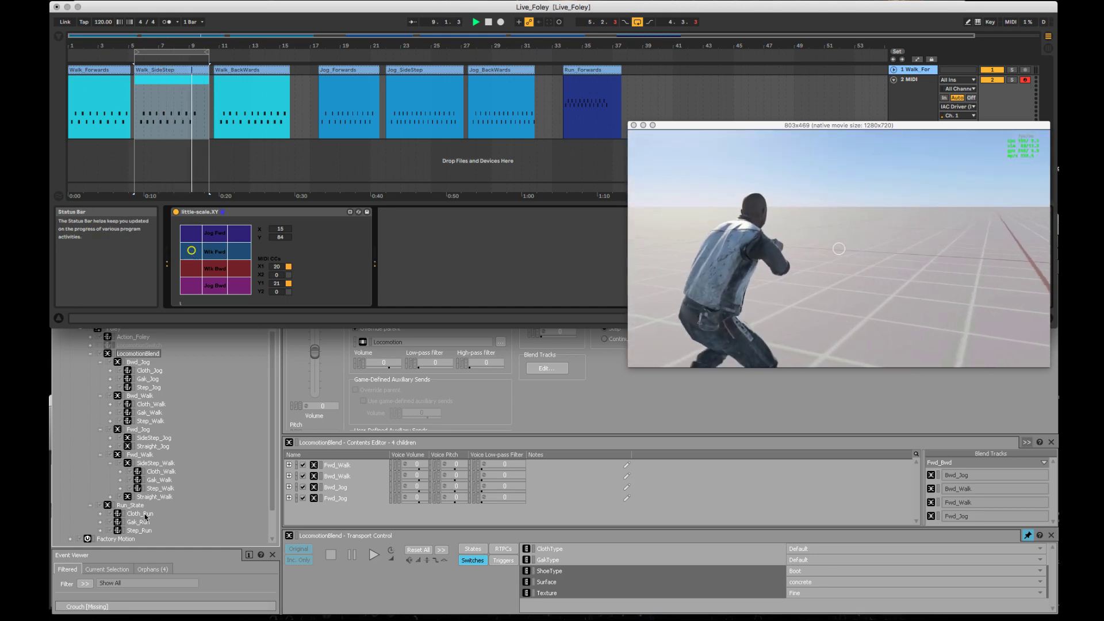
# Lower the voice volume of the Scuff sound in Step_Walk to -8
pyautogui.click(157, 487)
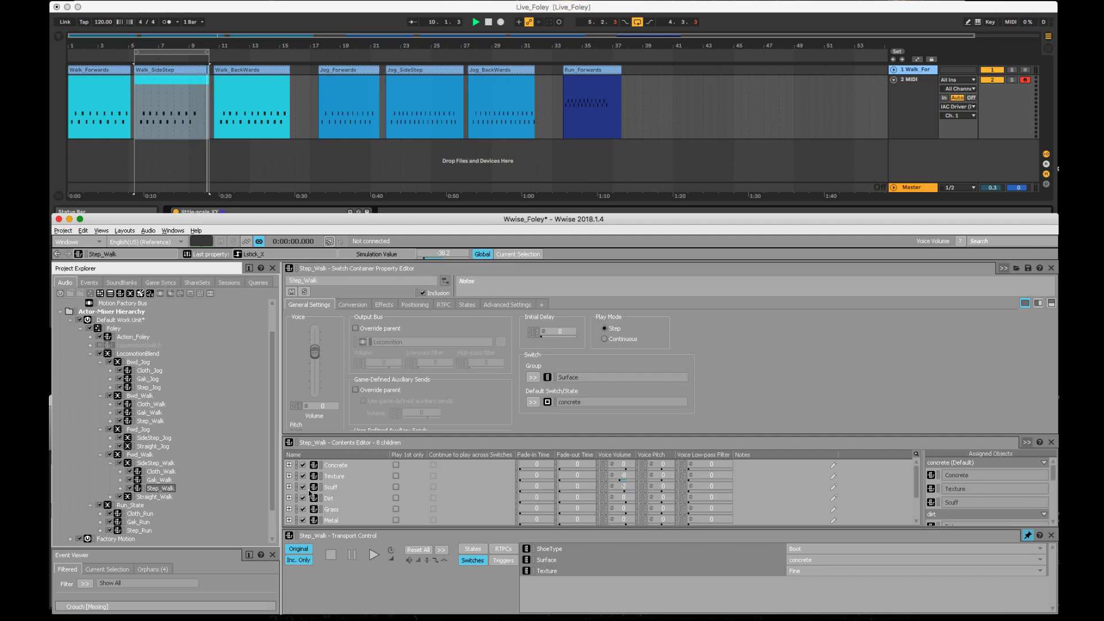
pyautogui.click(342, 488)
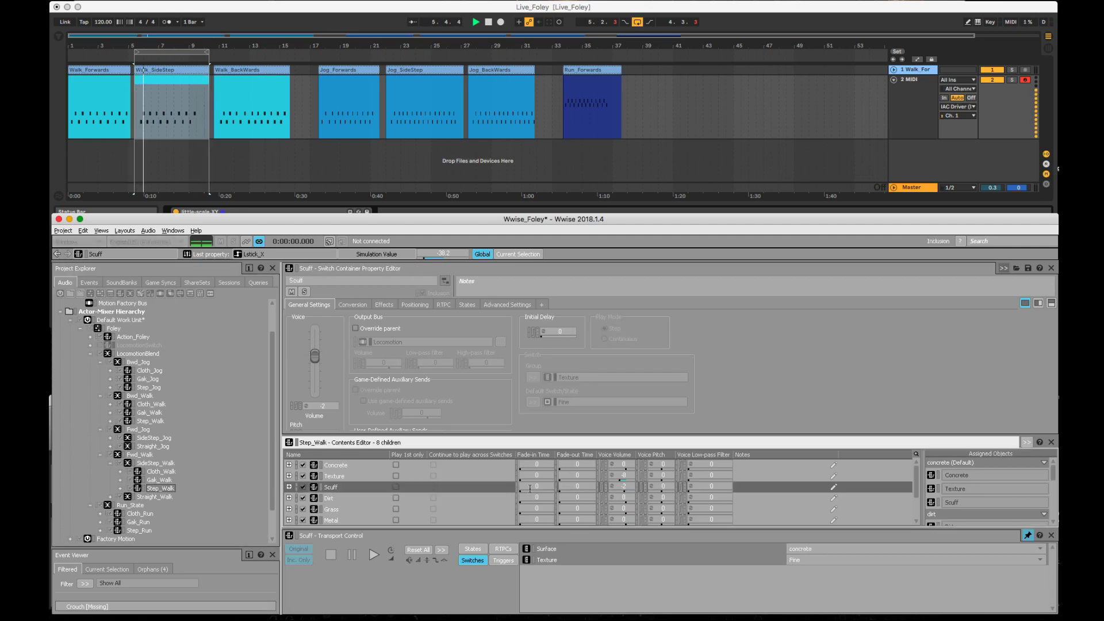
pyautogui.click(621, 488)
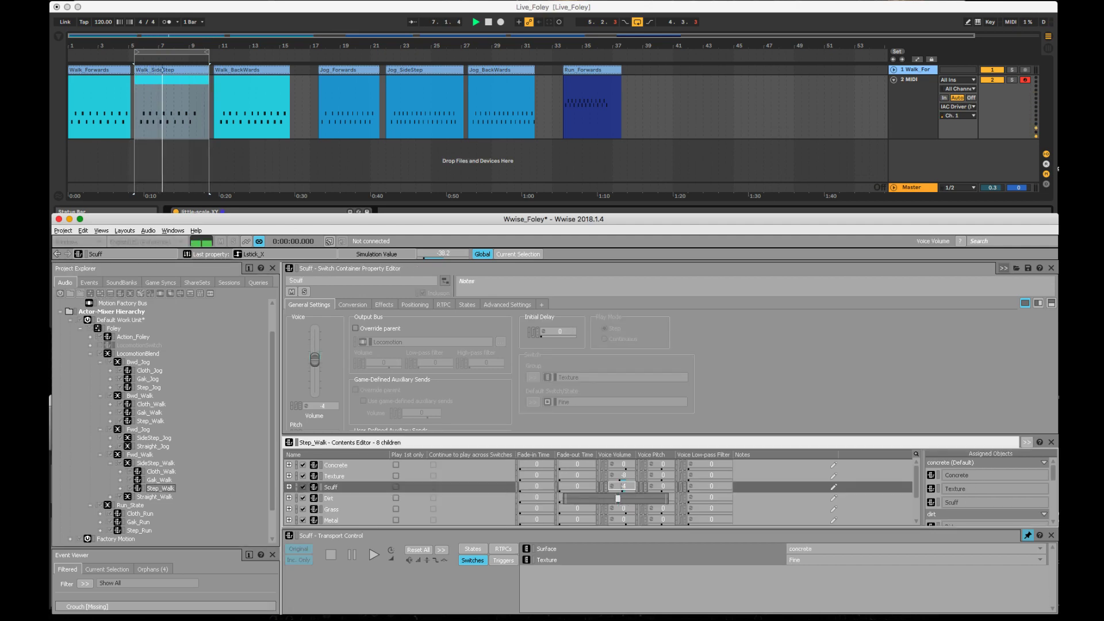
pyautogui.moveTo(609, 498); pyautogui.dragTo(623, 493)
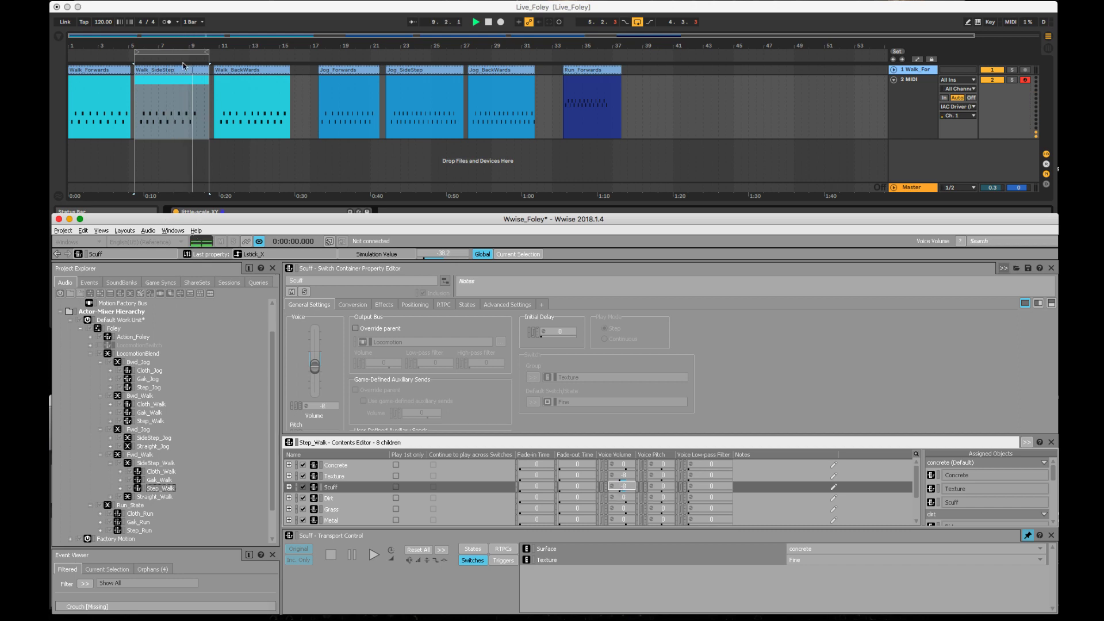
pyautogui.click(161, 11)
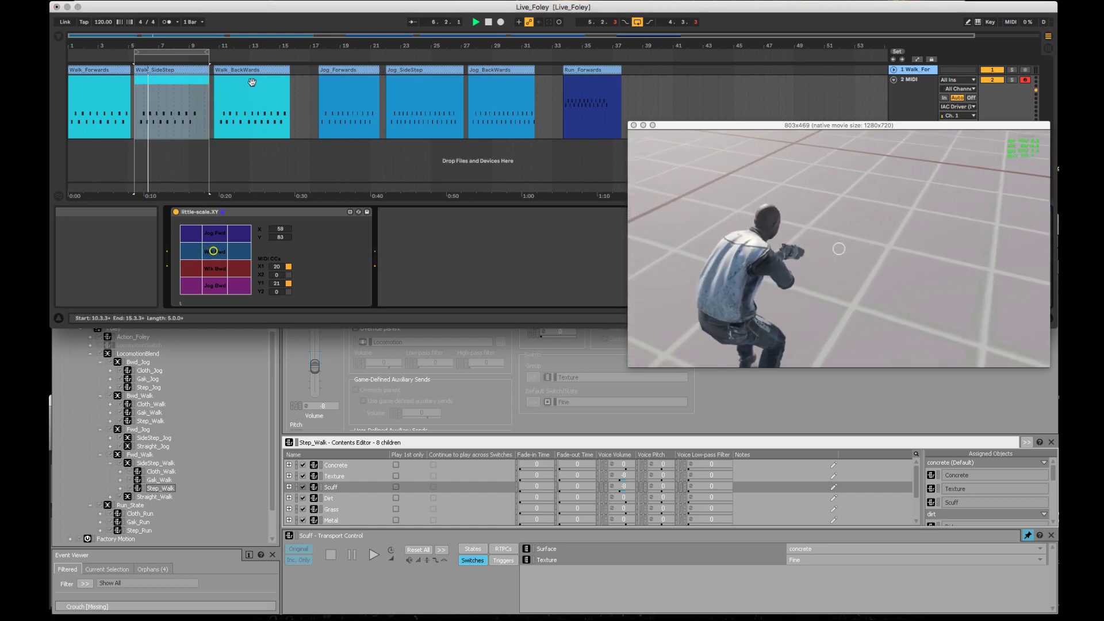
# Loop the Walk_BackWards clip, place the XY point in Wlk Bwd and start playback
pyautogui.click(245, 75)
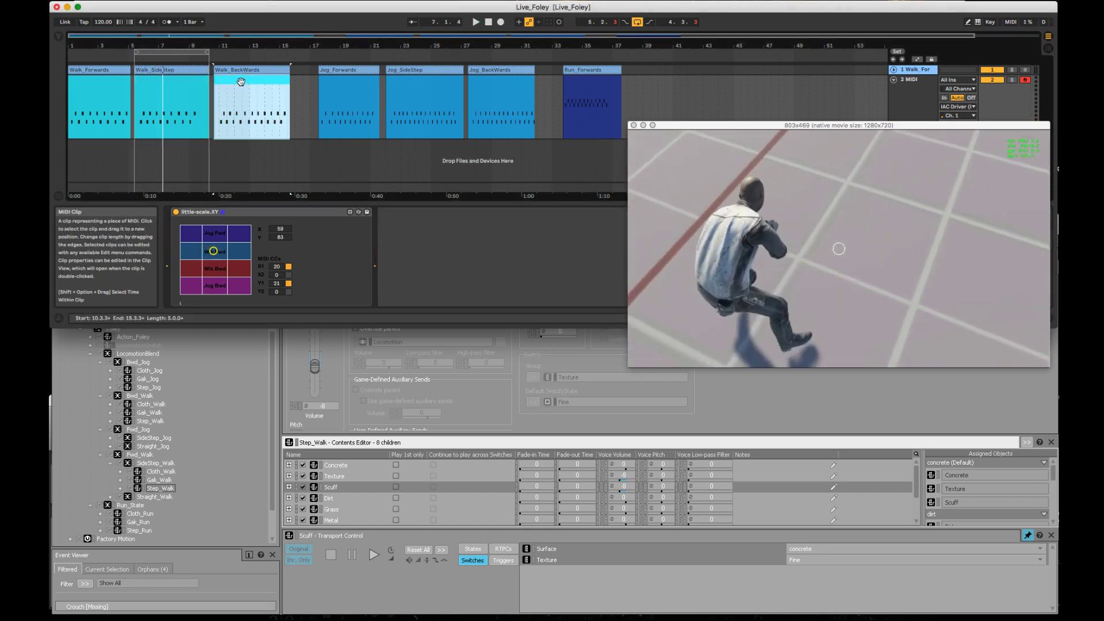
pyautogui.rightClick(241, 81)
pyautogui.click(287, 219)
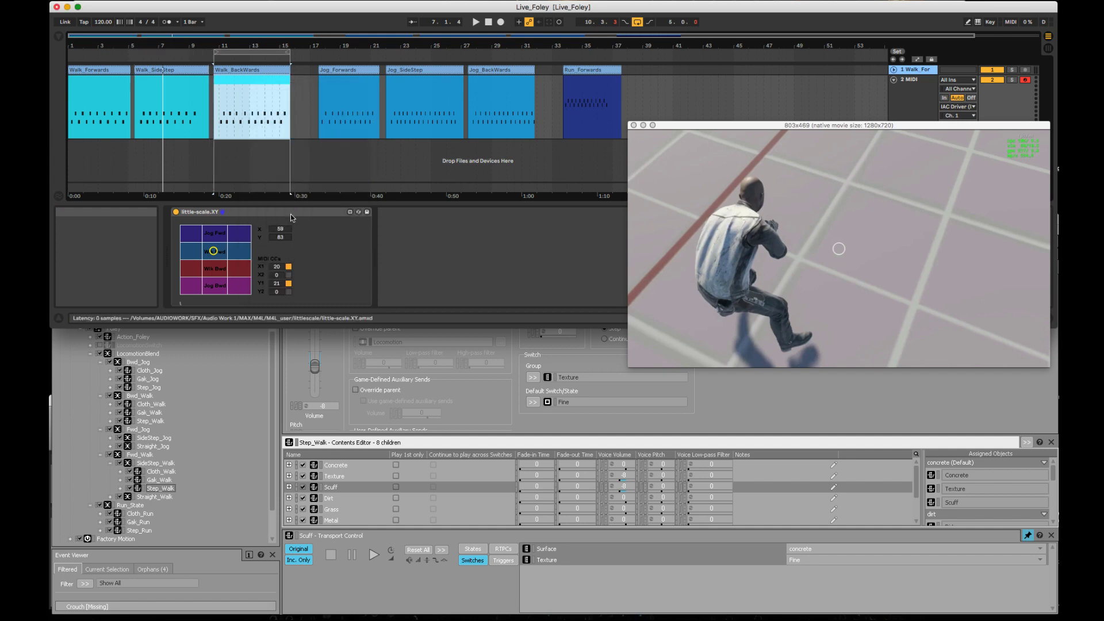
pyautogui.click(233, 212)
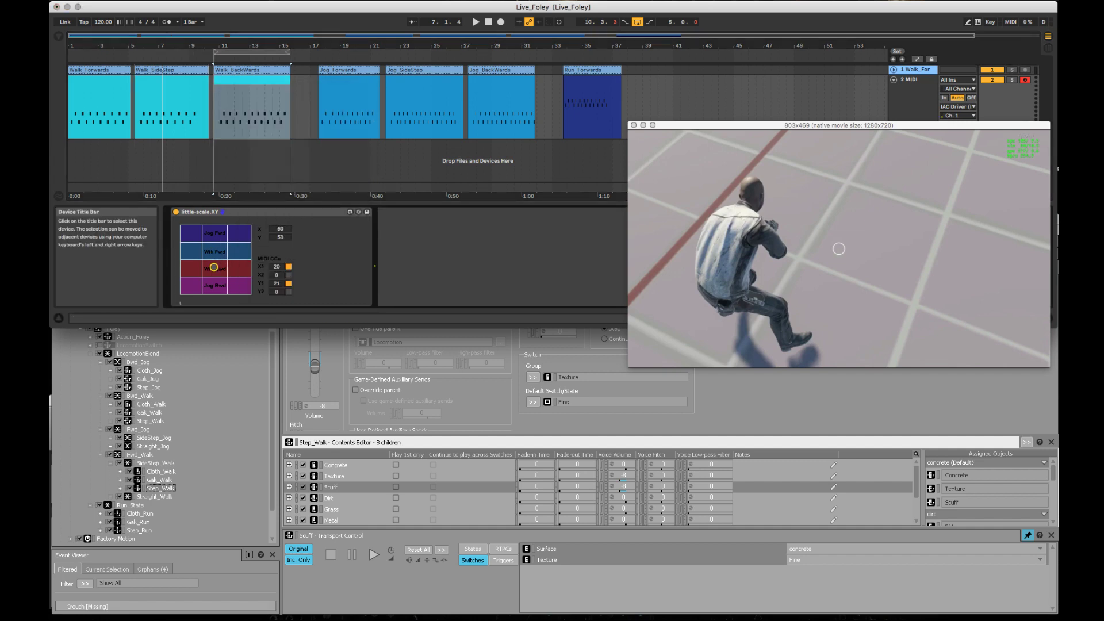
pyautogui.click(213, 269)
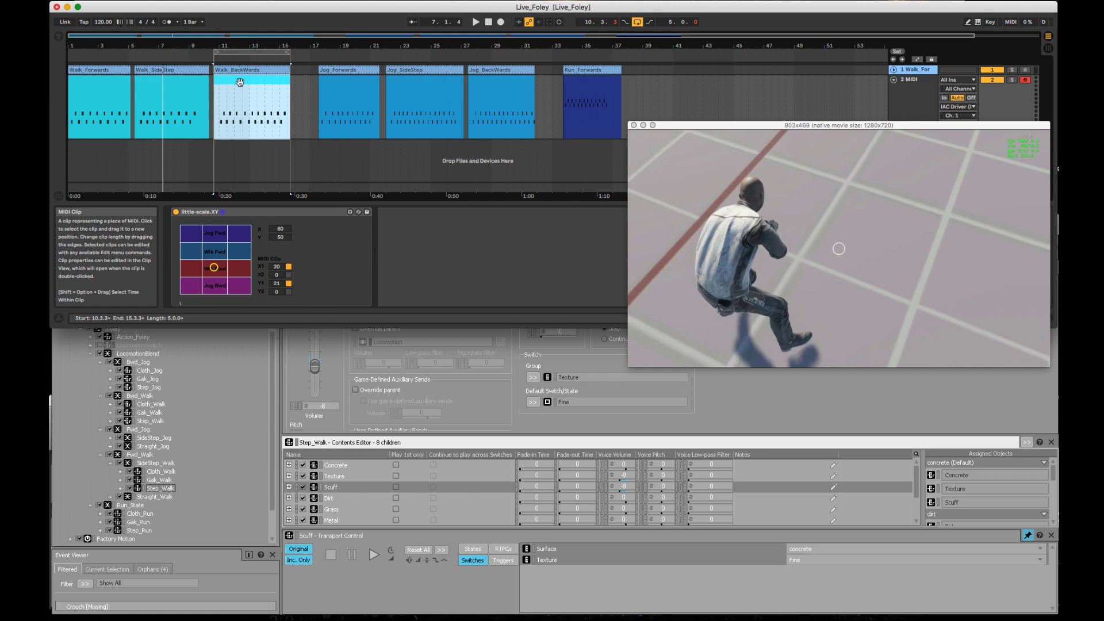
pyautogui.press('space')
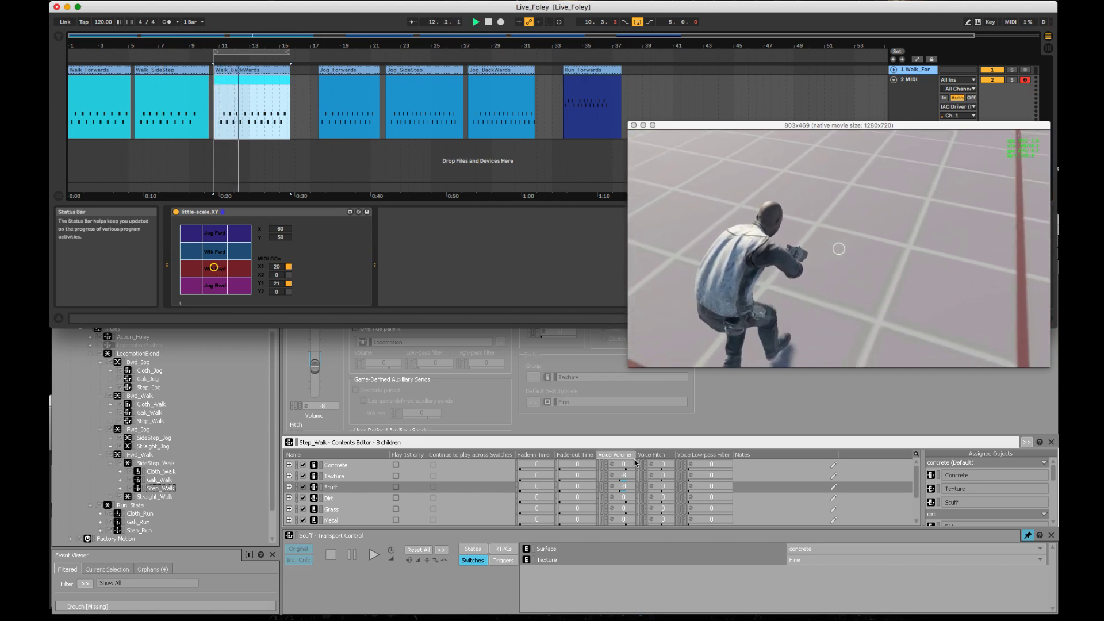
pyautogui.click(808, 562)
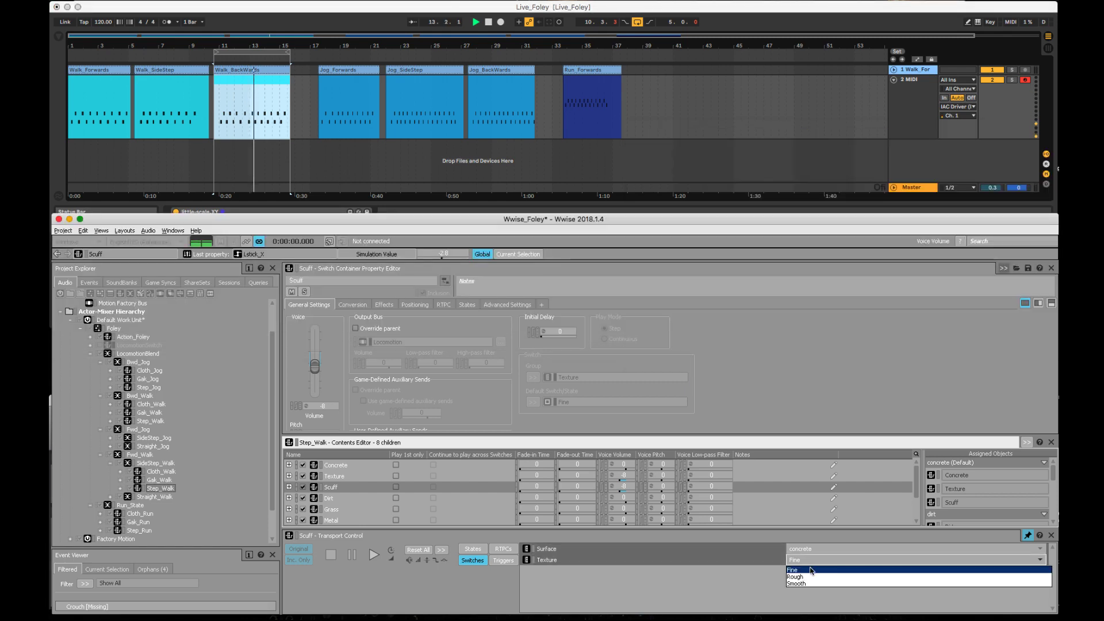
# Switch the Scuff Texture to Rough, then settle on Smooth, and return to Live
pyautogui.click(811, 577)
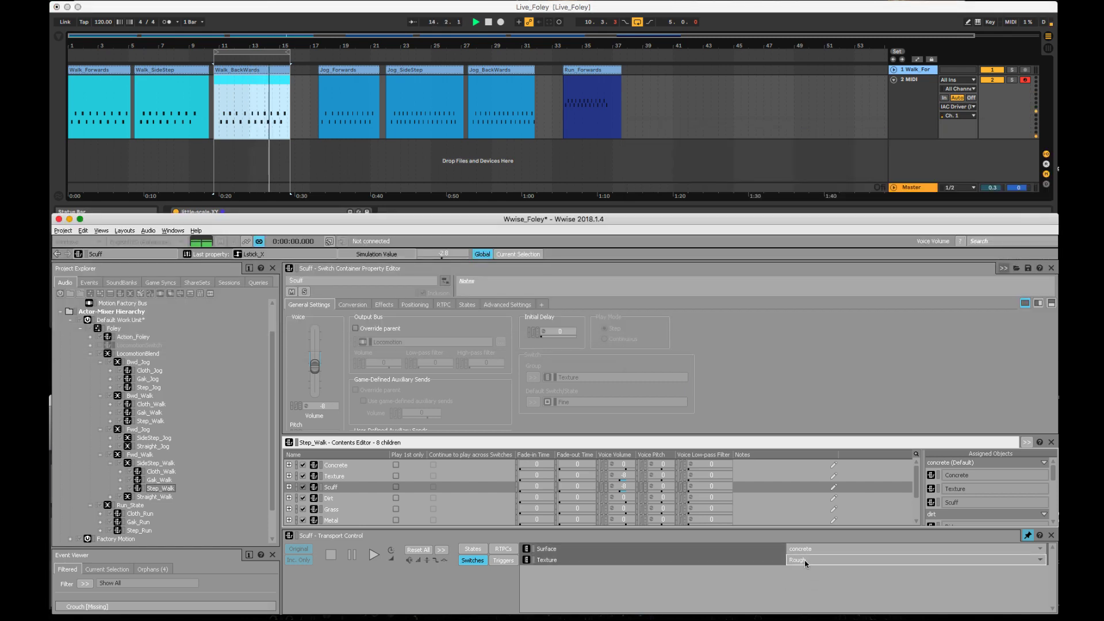
pyautogui.click(805, 560)
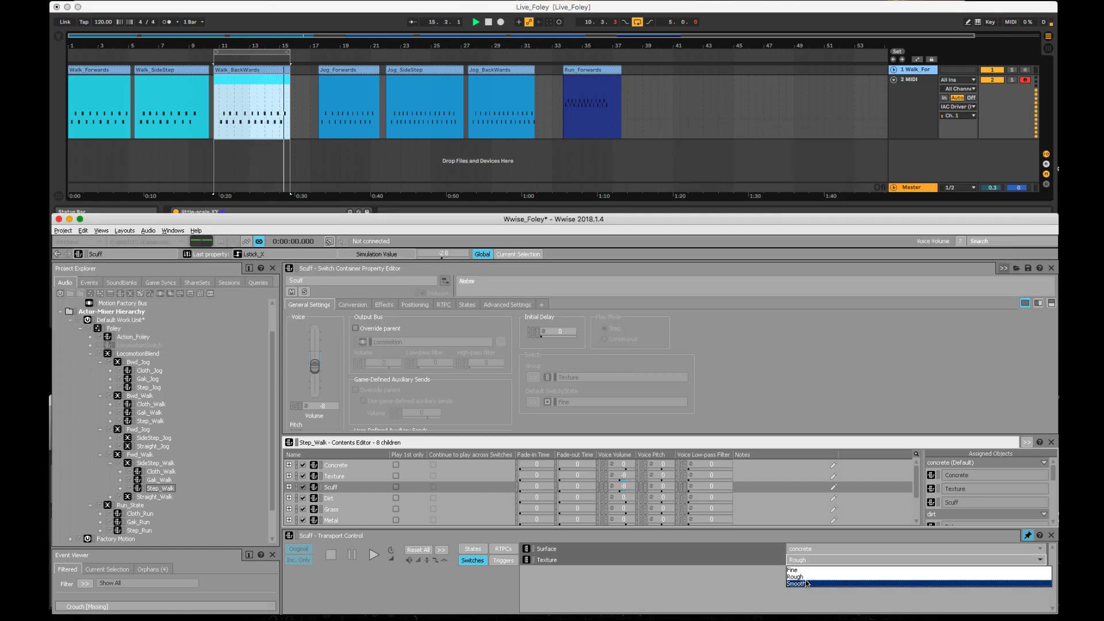
pyautogui.click(806, 584)
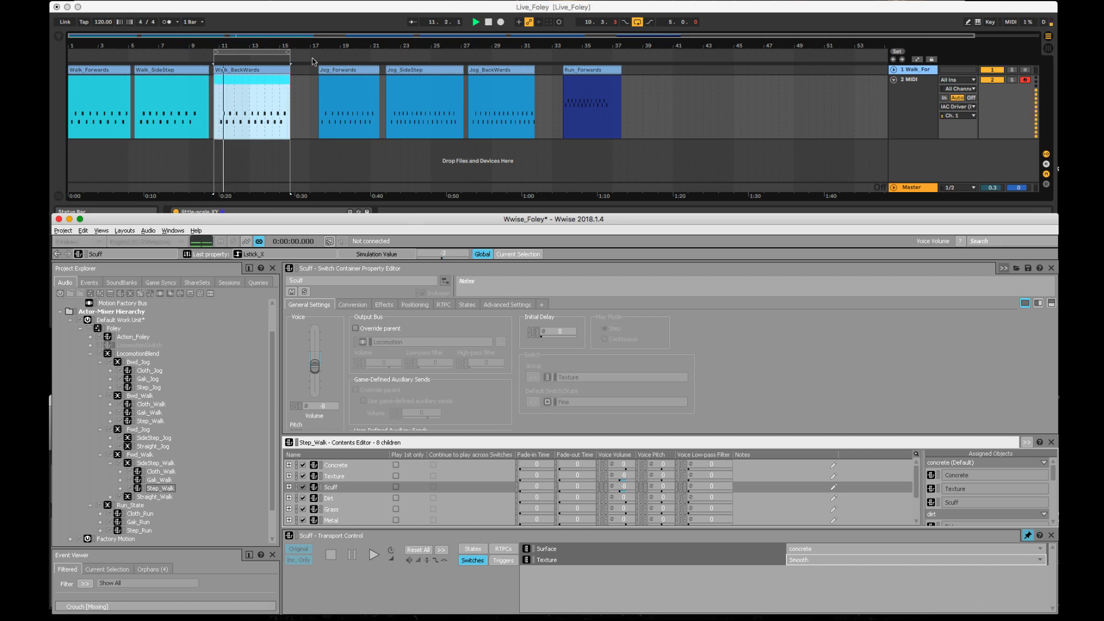
pyautogui.click(263, 19)
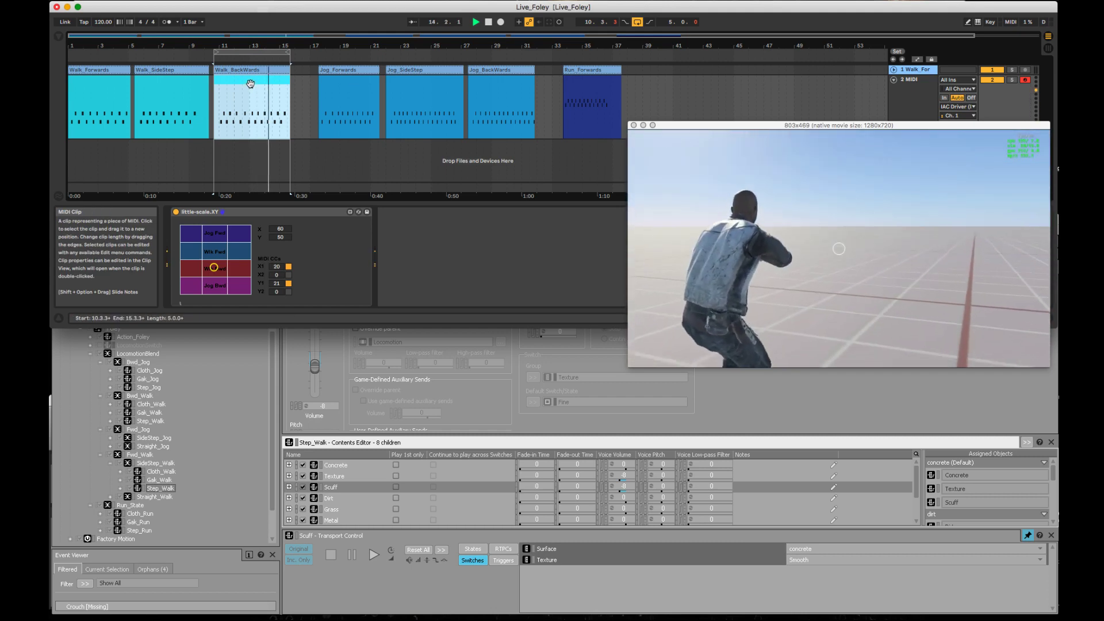
# Loop the Jog_Forwards clip, move the XY pad point up toward Jog Fwd, and show LocomotionBlend's settings
pyautogui.click(343, 81)
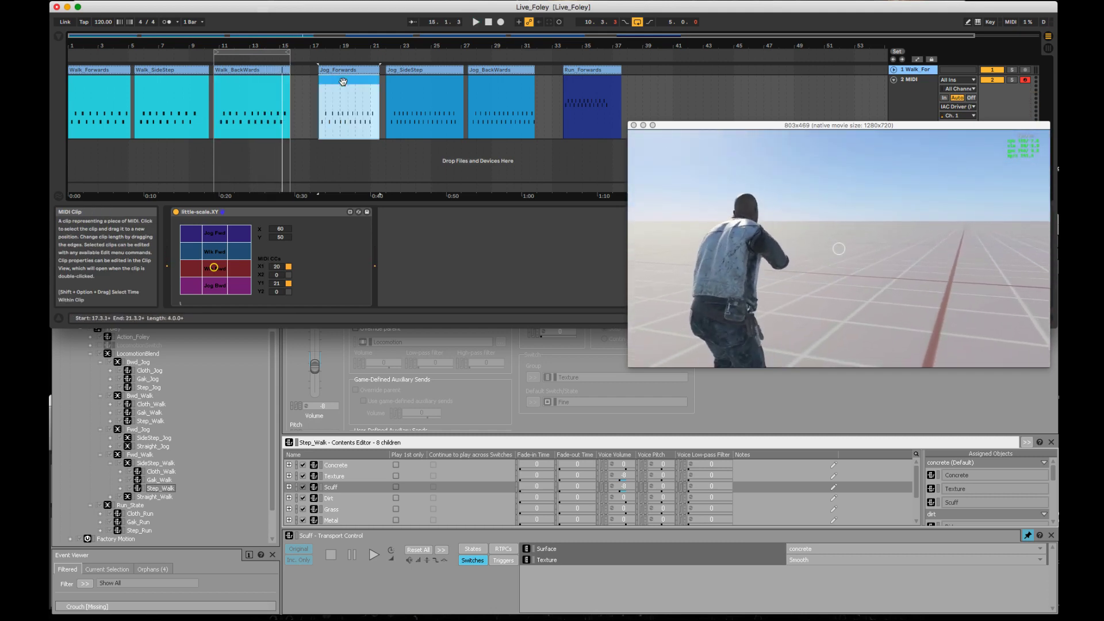
pyautogui.rightClick(343, 81)
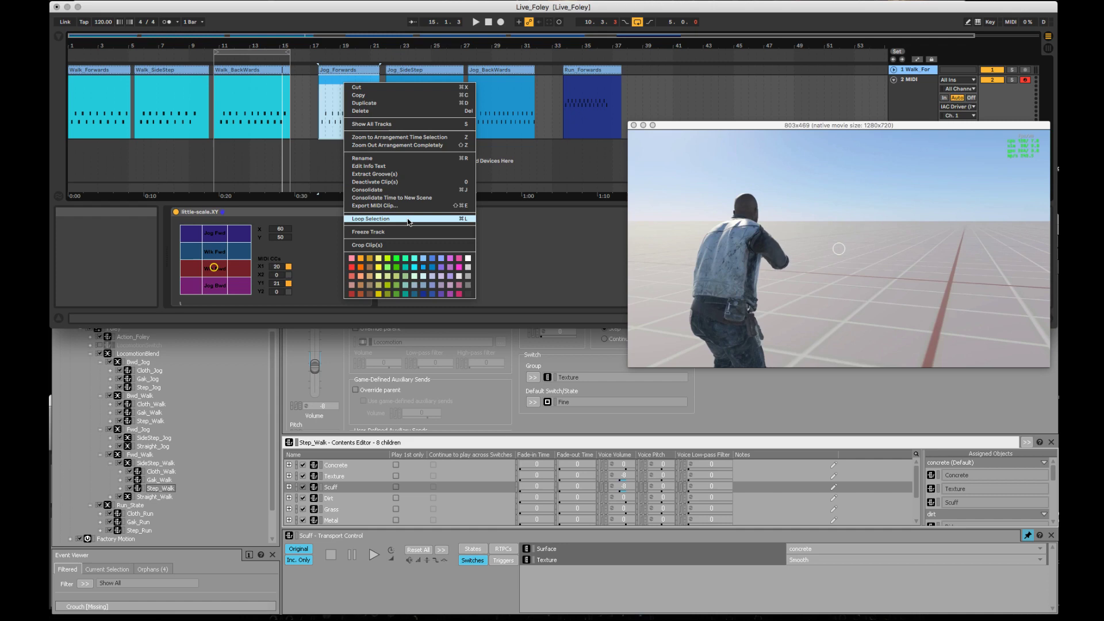
pyautogui.click(371, 218)
pyautogui.moveTo(215, 270); pyautogui.dragTo(209, 244)
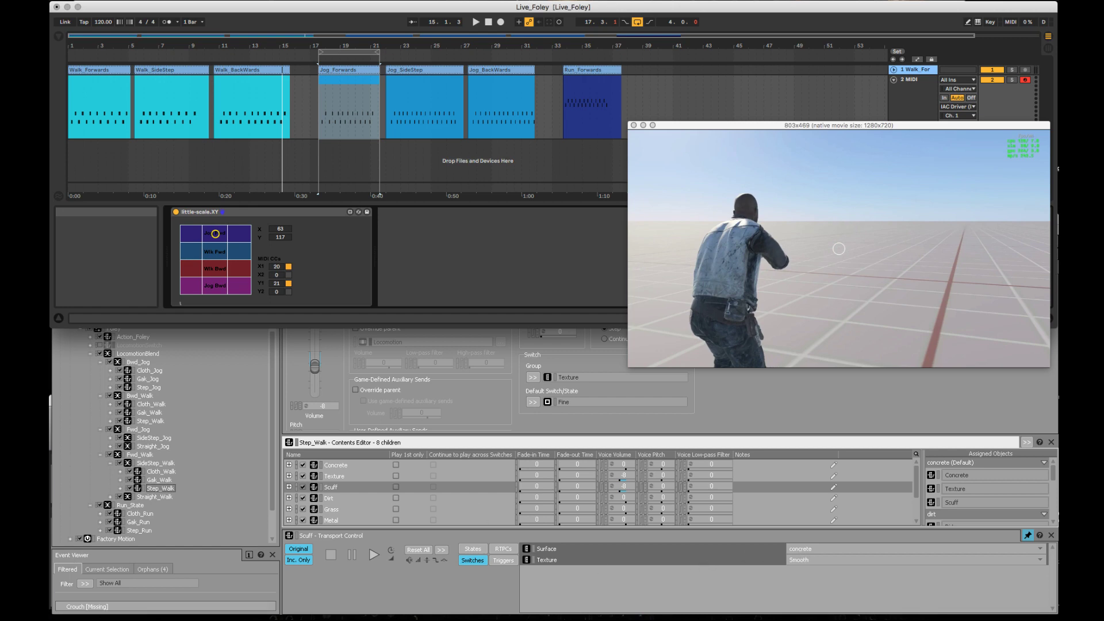
pyautogui.click(156, 357)
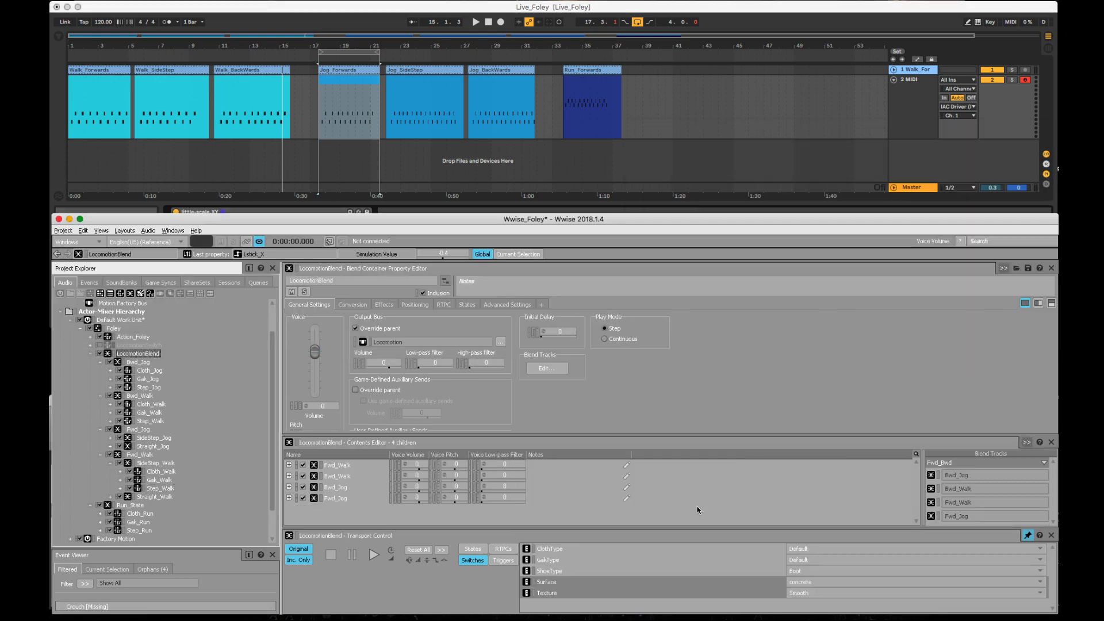
# Set LocomotionBlend's ClothType switch to Cloth and Texture to Fine, then raise the movie preview in Live
pyautogui.click(797, 550)
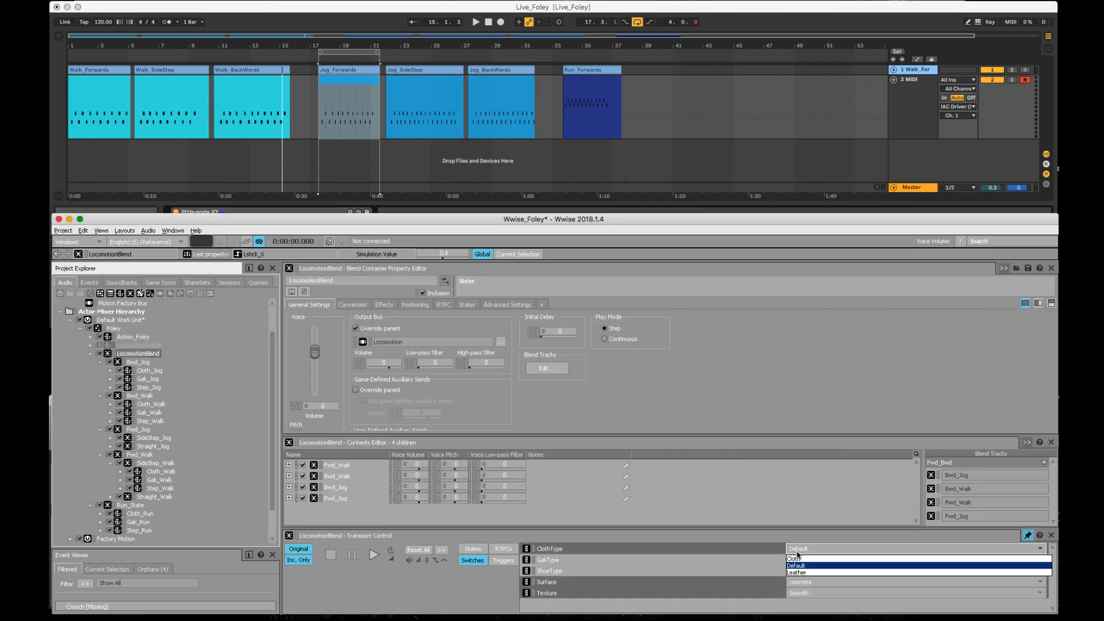
pyautogui.click(800, 562)
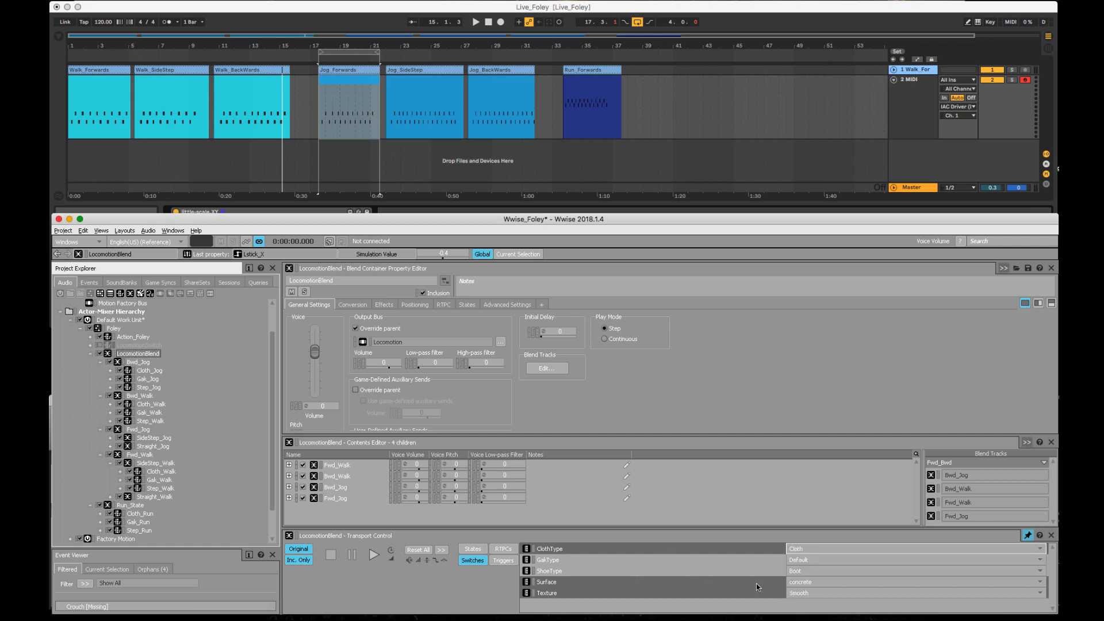
pyautogui.click(804, 595)
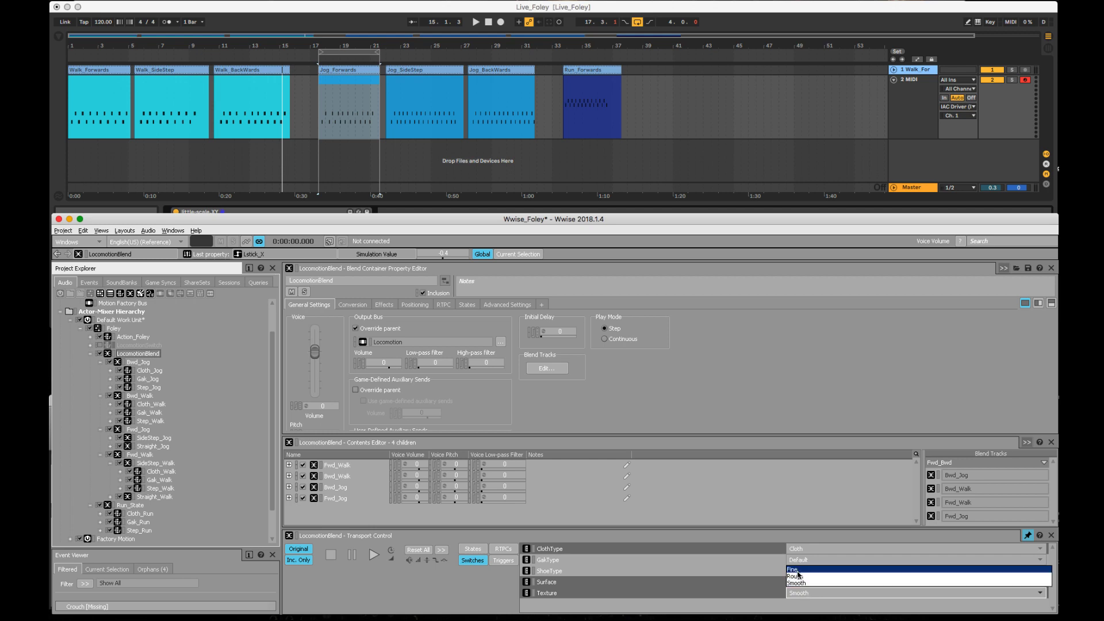
pyautogui.click(798, 572)
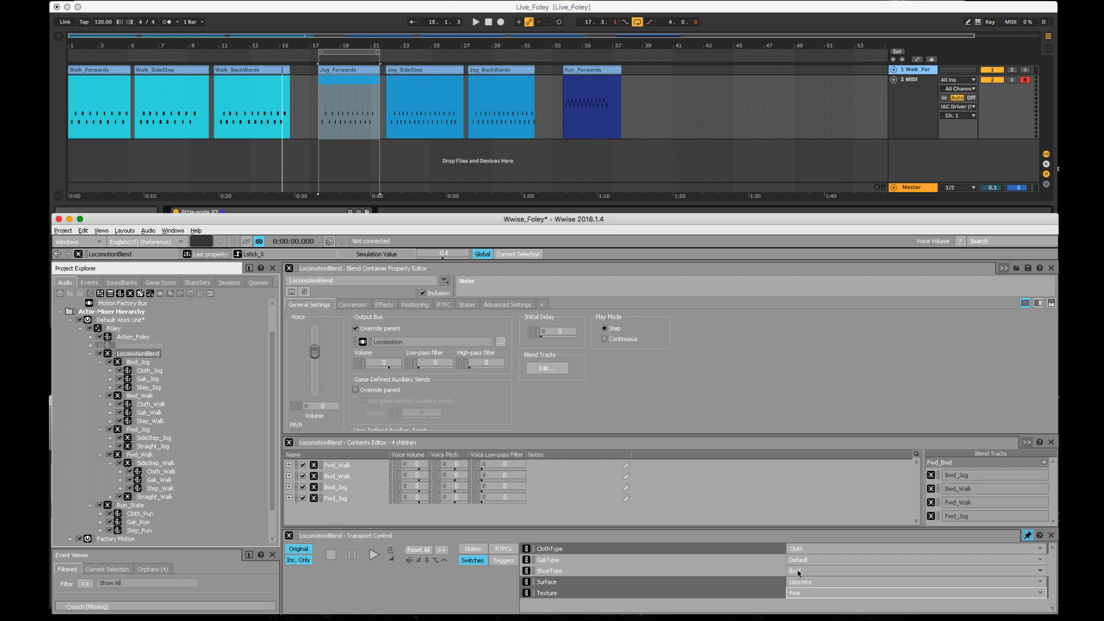
pyautogui.click(341, 80)
pyautogui.moveTo(708, 125); pyautogui.dragTo(708, 53)
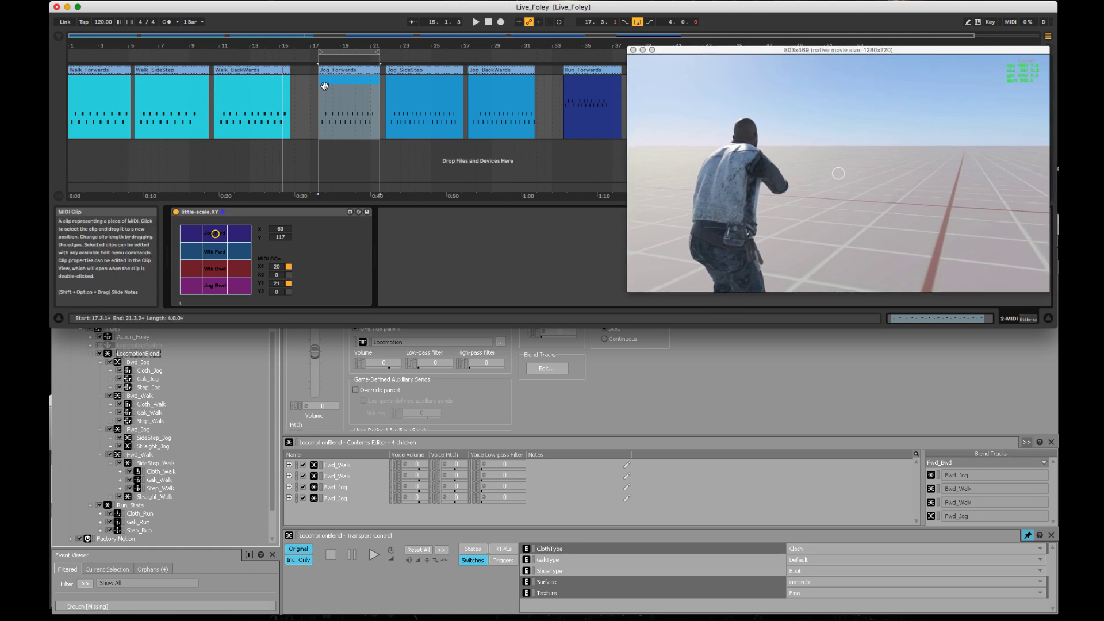
# Play the looped Jog_Forwards clip and switch the Wwise Surface switch to dirt
pyautogui.click(345, 81)
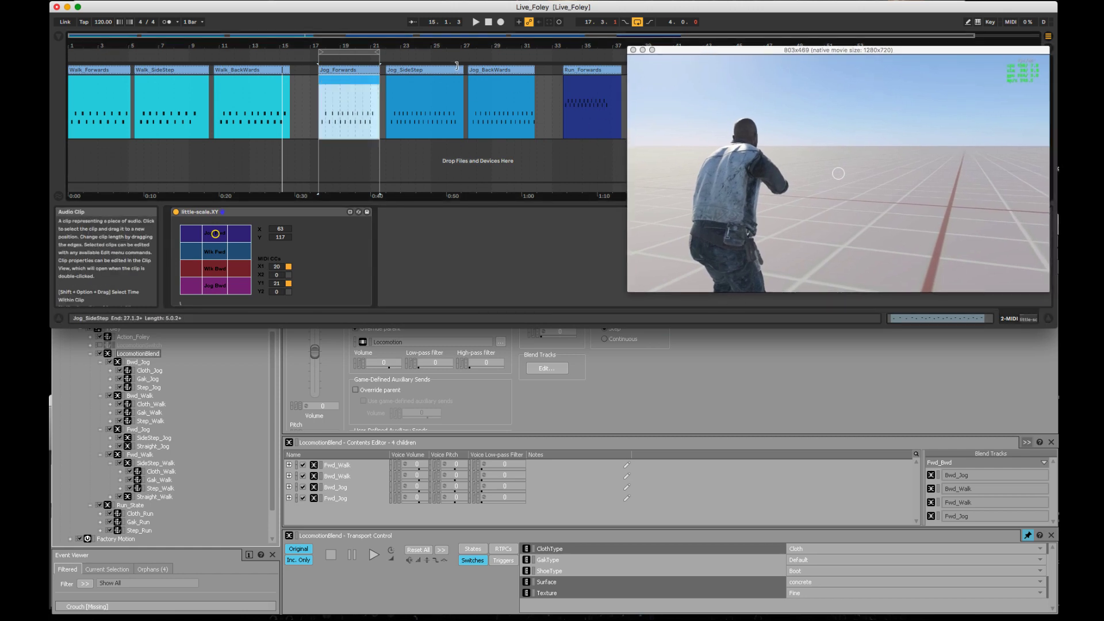
pyautogui.press('space')
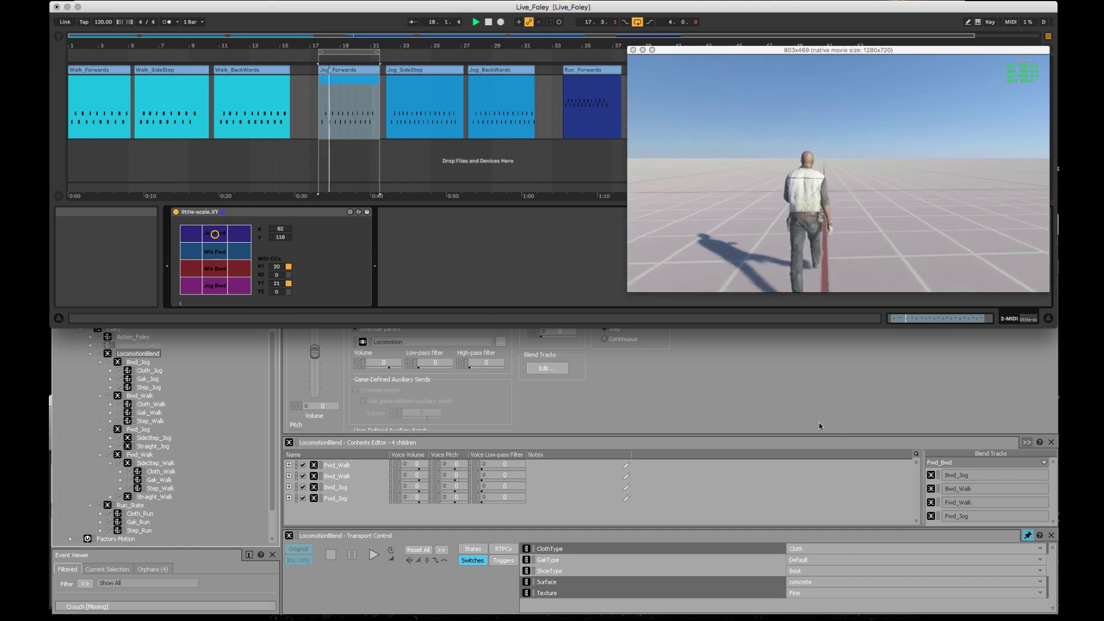
pyautogui.click(813, 582)
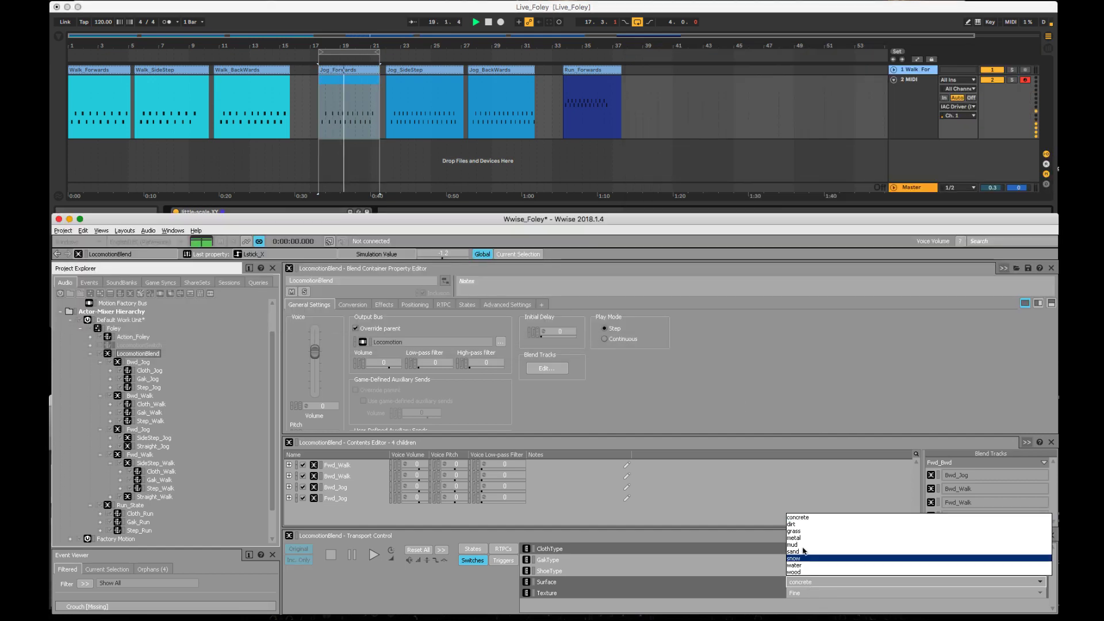
pyautogui.click(806, 527)
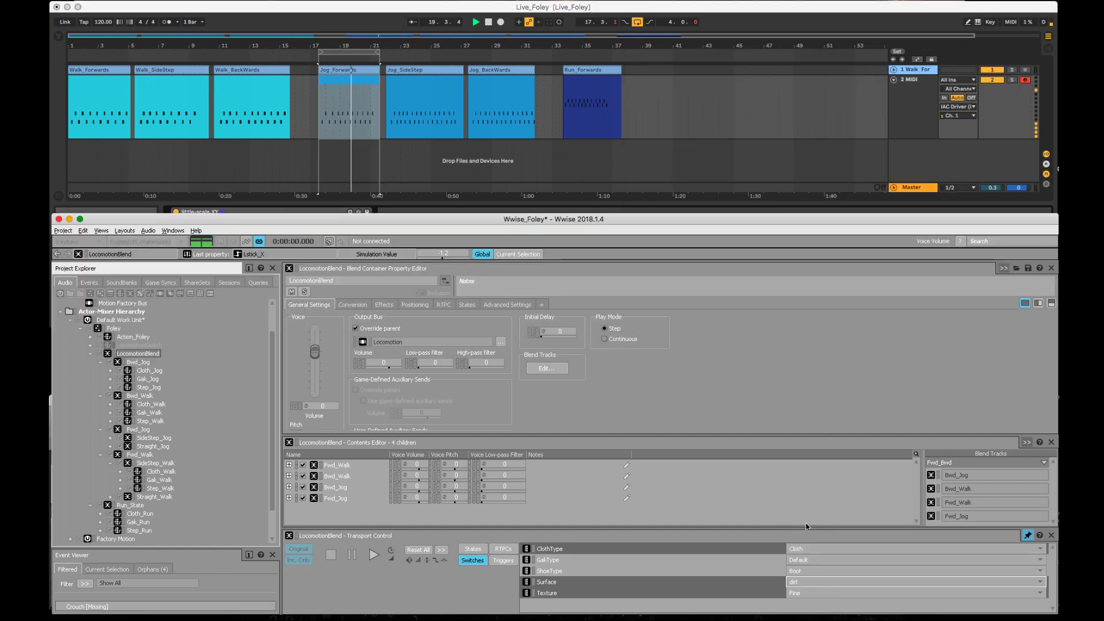
pyautogui.click(472, 14)
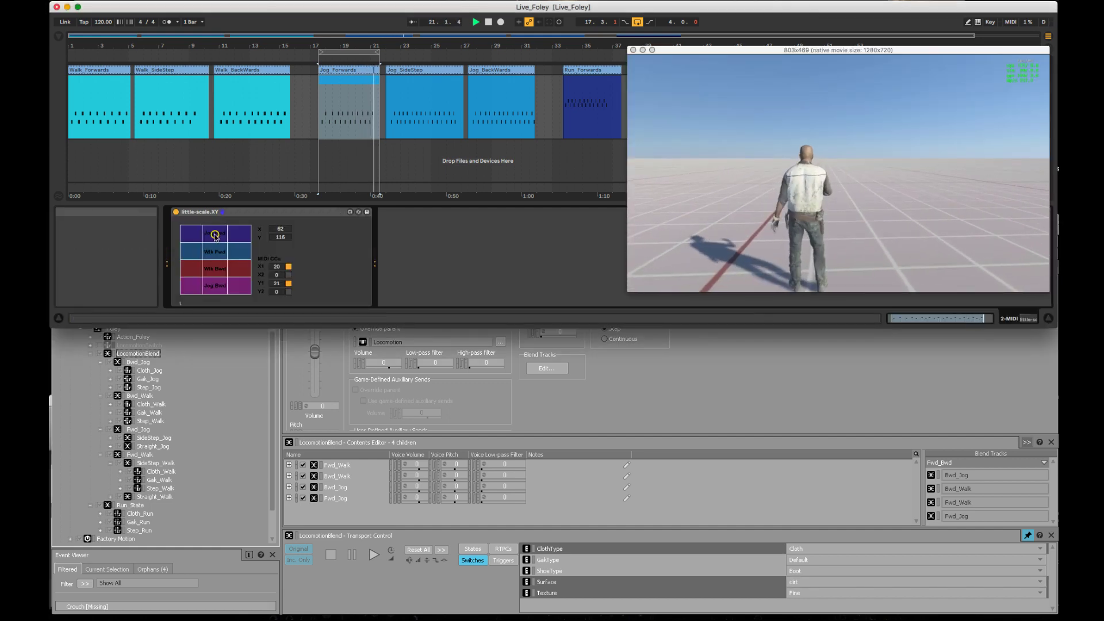
# Drag the XY pad point from Jog Fwd down into Wlk Fwd and show the ShoeType choices
pyautogui.moveTo(215, 236); pyautogui.dragTo(214, 251)
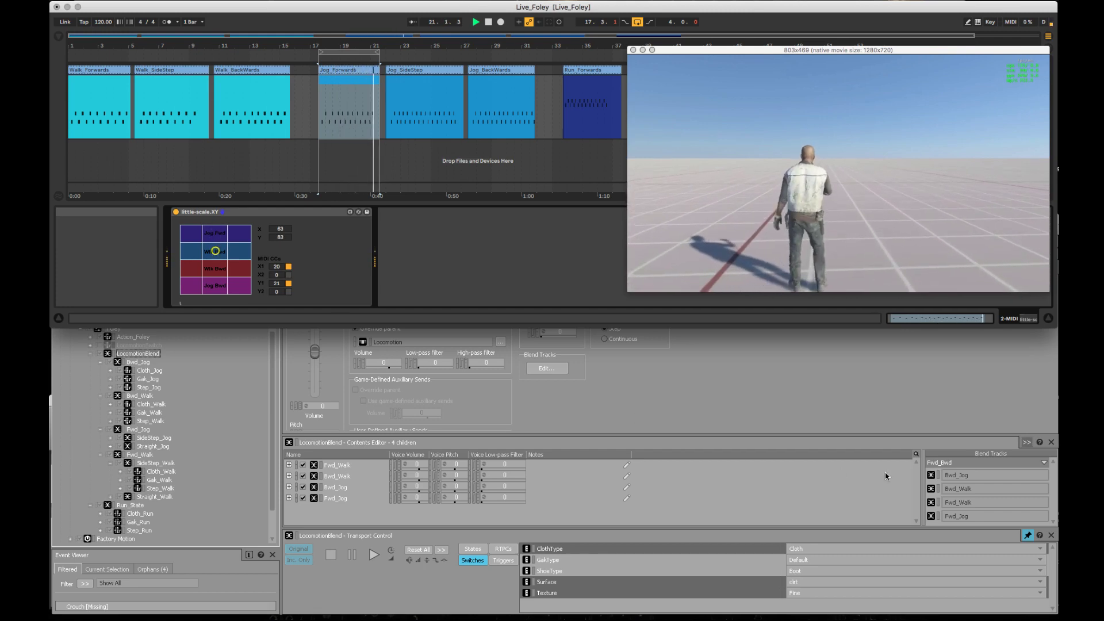
pyautogui.click(811, 571)
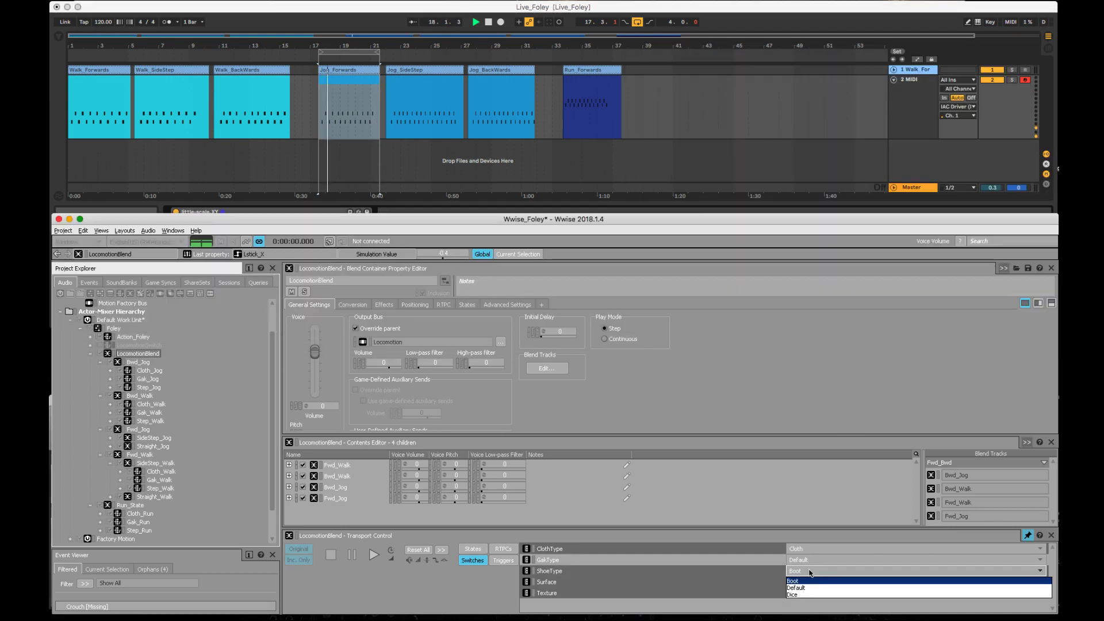
# Change the Surface switch from dirt to grass, then push the XY pad point up into Jog Fwd
pyautogui.click(811, 574)
pyautogui.click(804, 582)
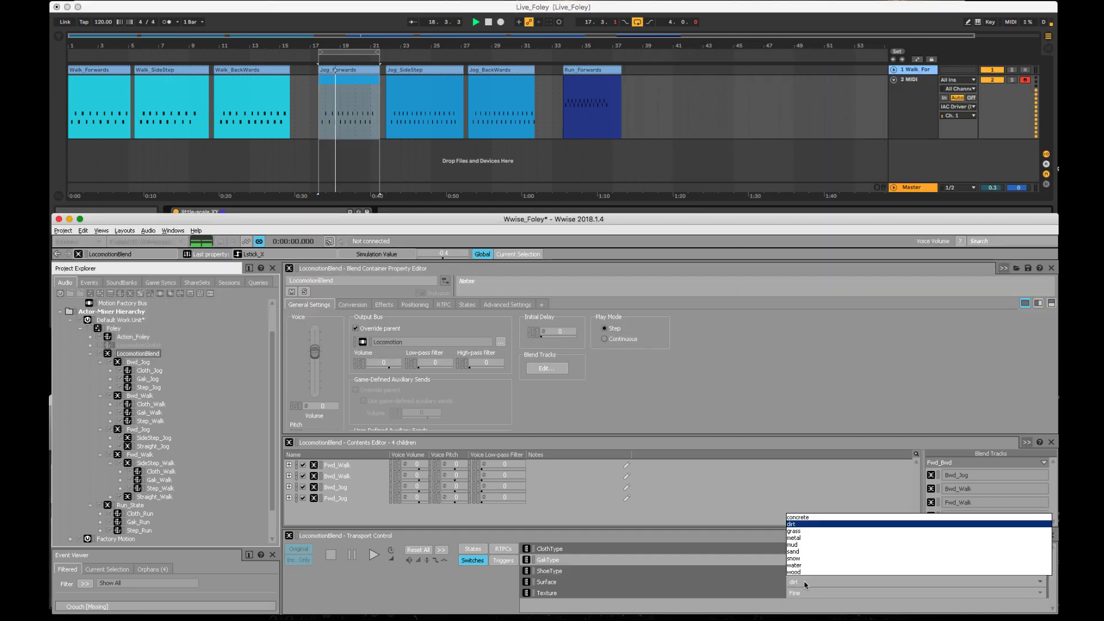
pyautogui.click(807, 531)
pyautogui.click(337, 81)
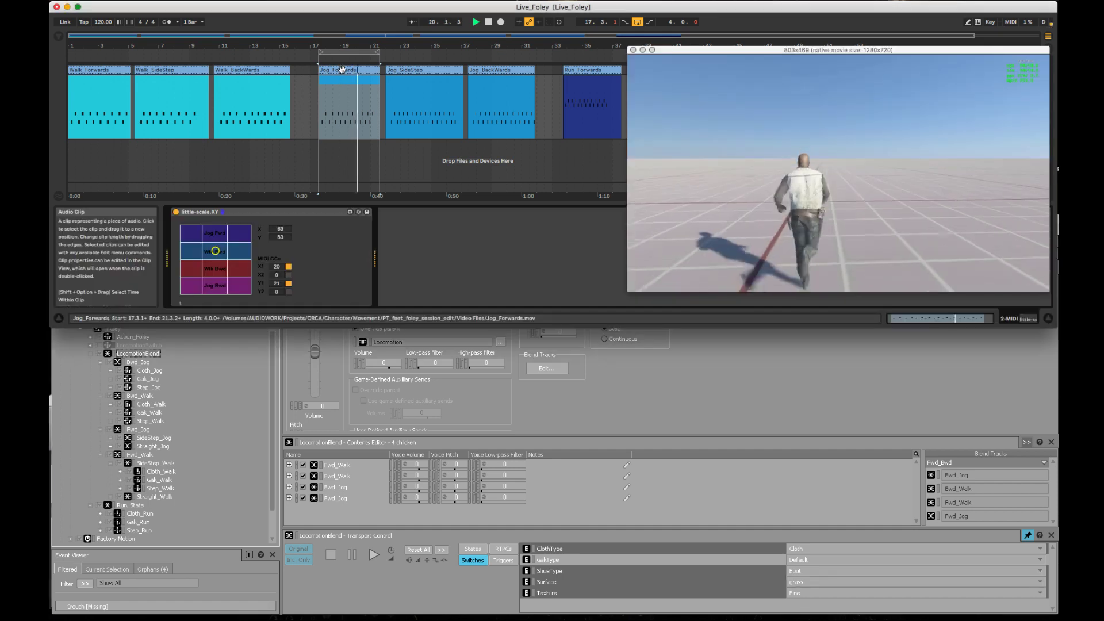
pyautogui.moveTo(223, 264)
pyautogui.mouseDown()
pyautogui.moveTo(215, 236)
pyautogui.moveTo(215, 251)
pyautogui.mouseUp()
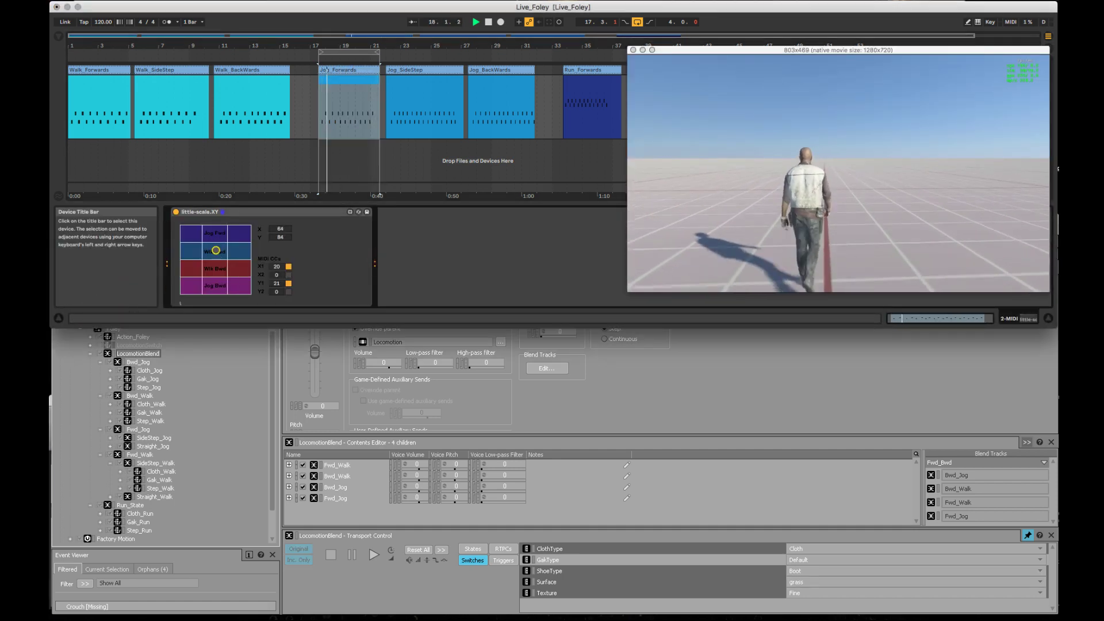
pyautogui.moveTo(216, 250)
pyautogui.mouseDown()
pyautogui.moveTo(218, 233)
pyautogui.moveTo(216, 251)
pyautogui.mouseUp()
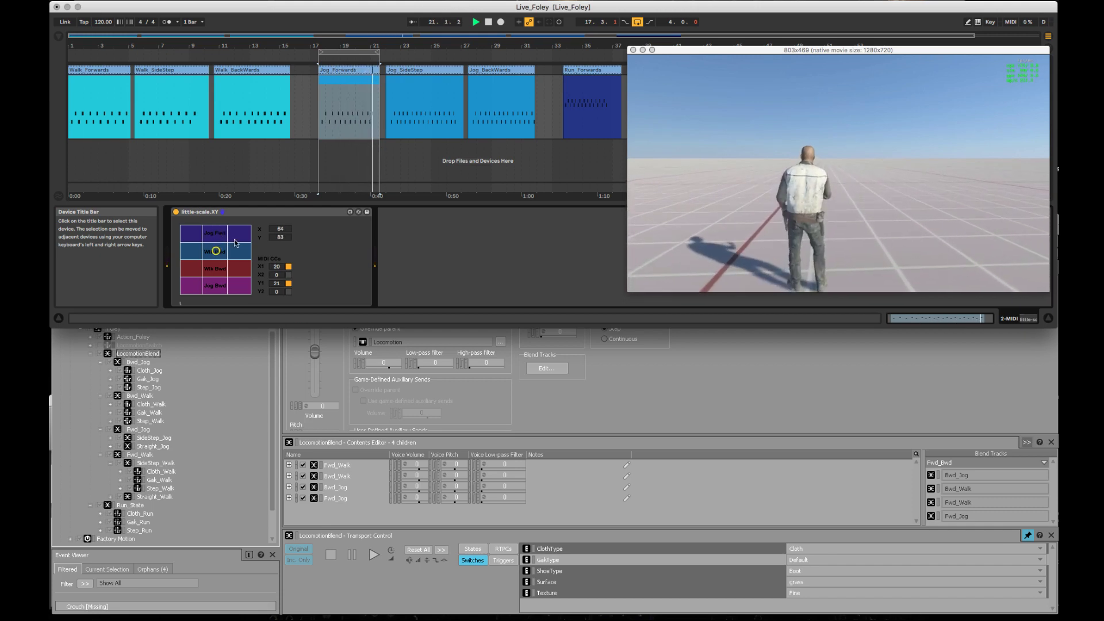
# Loop and play the Jog_SideStep clip with the XY blend point moved toward Jog Fwd
pyautogui.press('space')
pyautogui.click(414, 82)
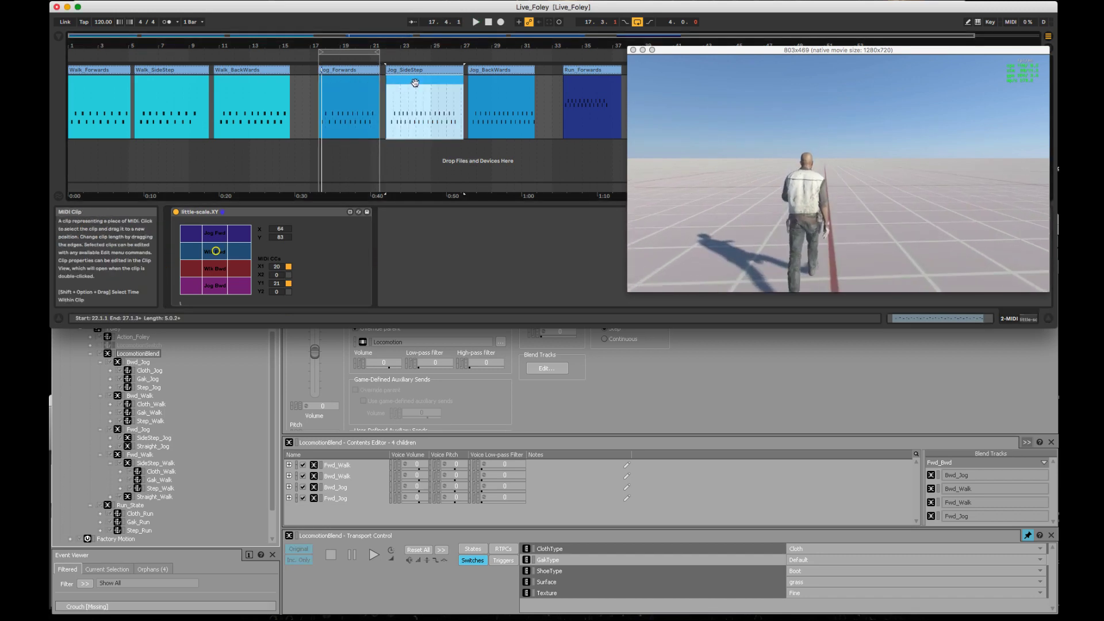
pyautogui.rightClick(415, 82)
pyautogui.click(474, 224)
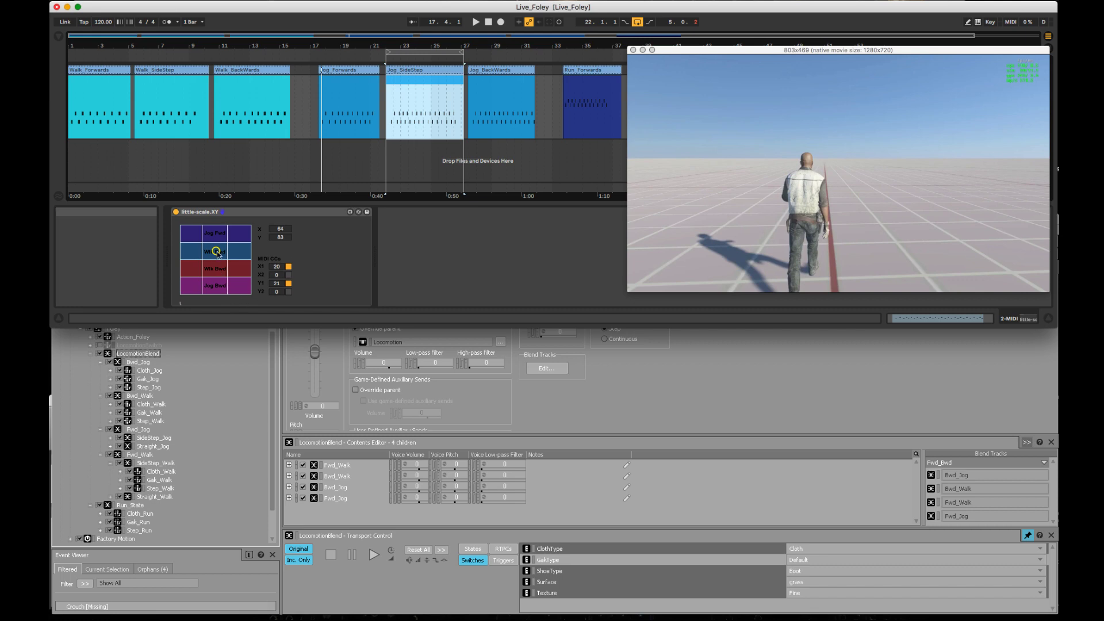
pyautogui.moveTo(217, 253); pyautogui.dragTo(188, 234)
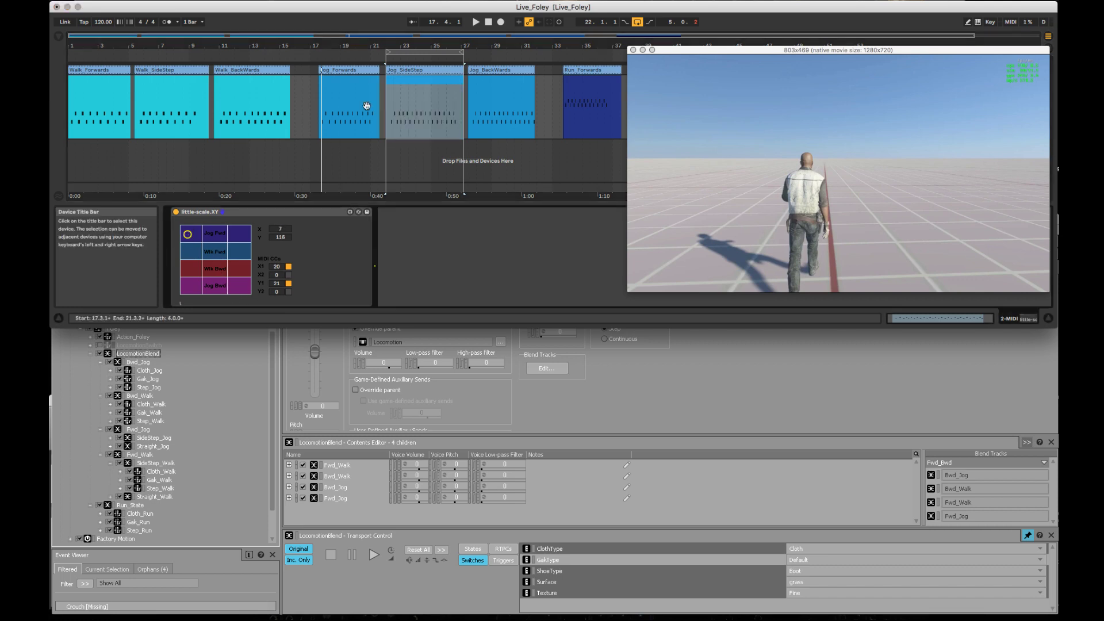
pyautogui.click(412, 82)
pyautogui.press('space')
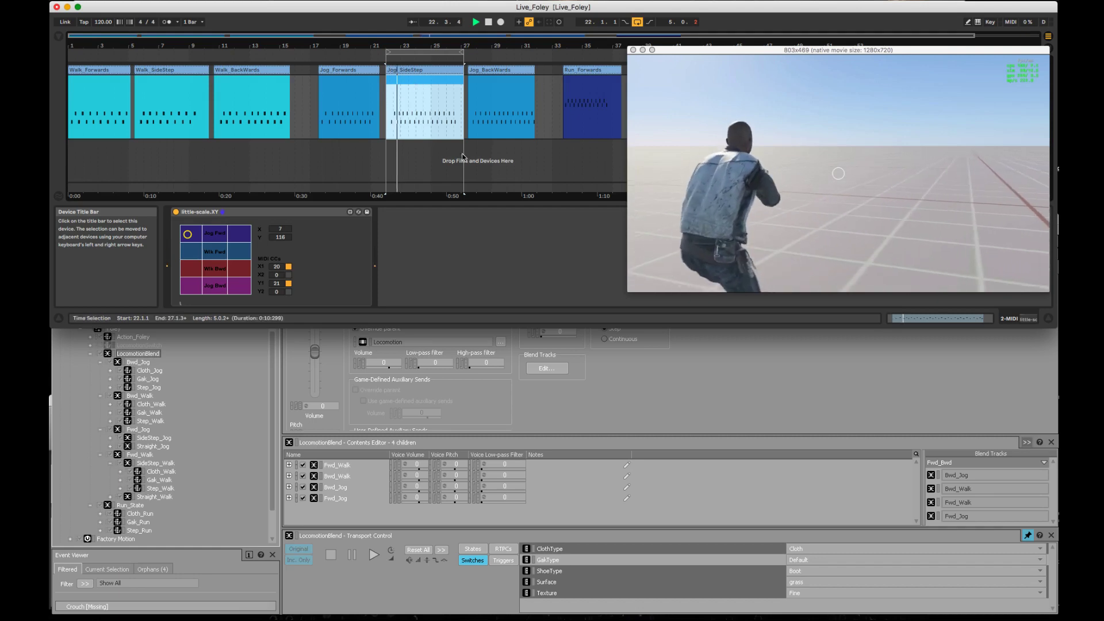
# Change the Surface switch to concrete, then nudge the XY blend point slightly right in Jog Fwd
pyautogui.click(798, 583)
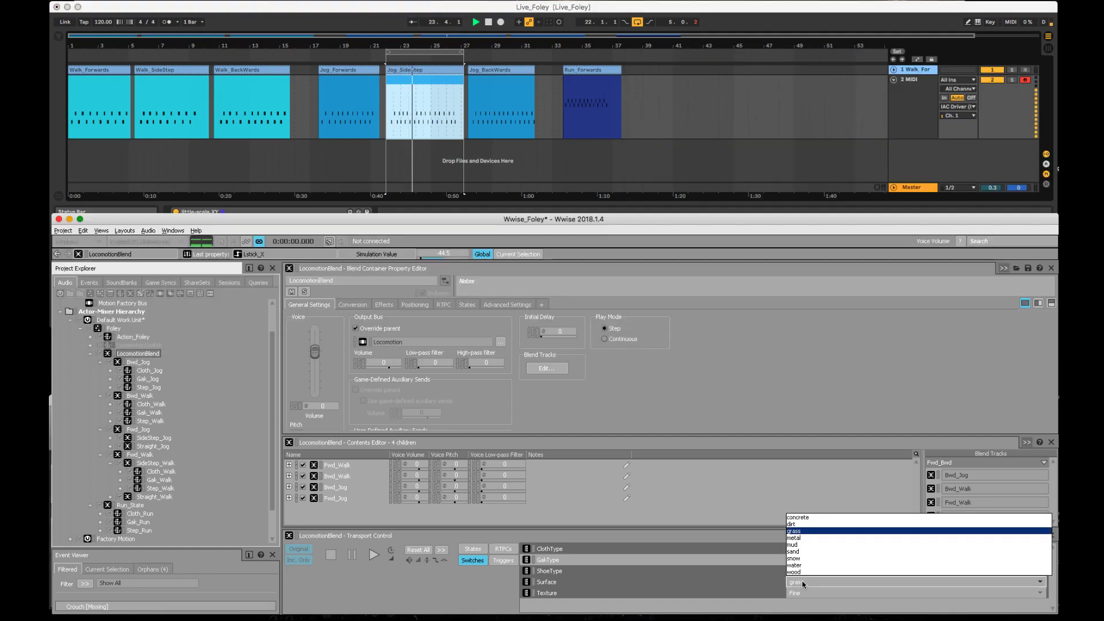
pyautogui.click(803, 519)
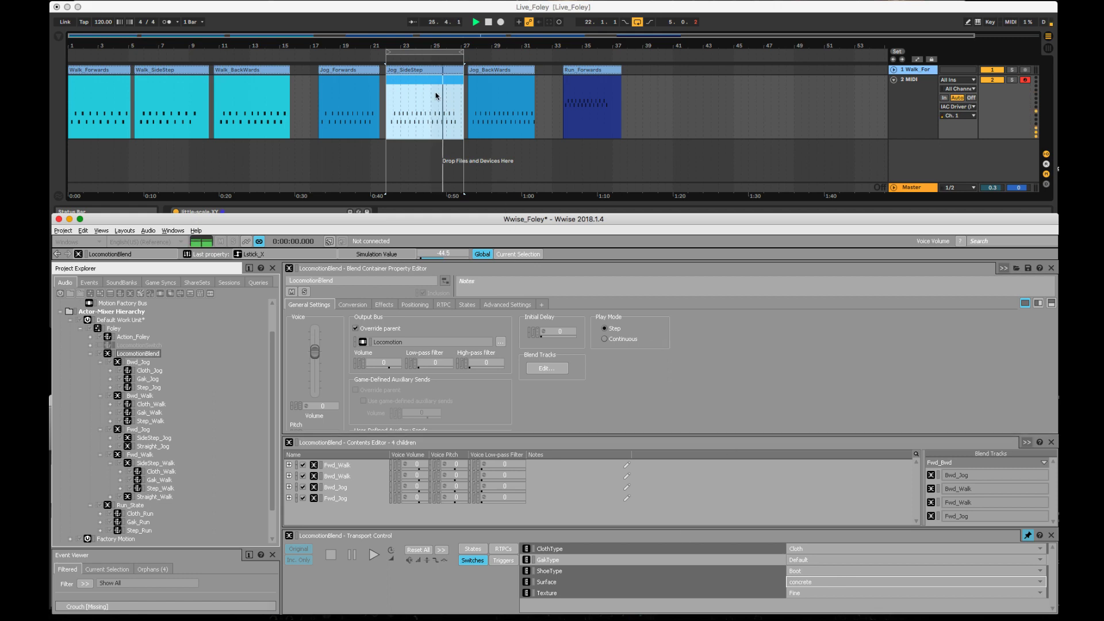
pyautogui.click(411, 81)
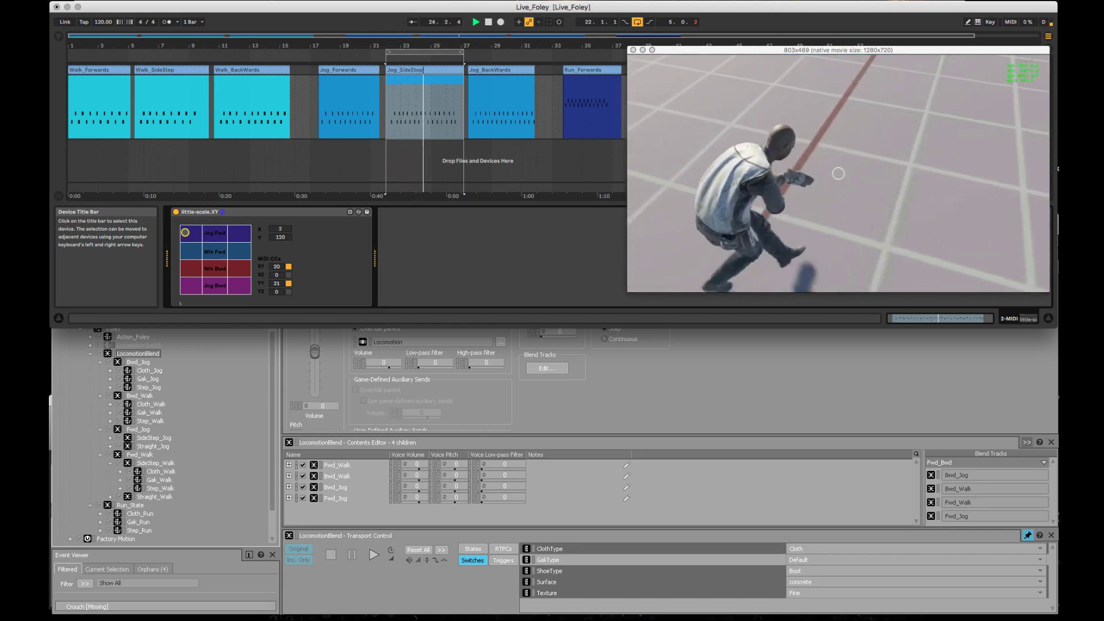
pyautogui.moveTo(211, 231); pyautogui.dragTo(216, 235)
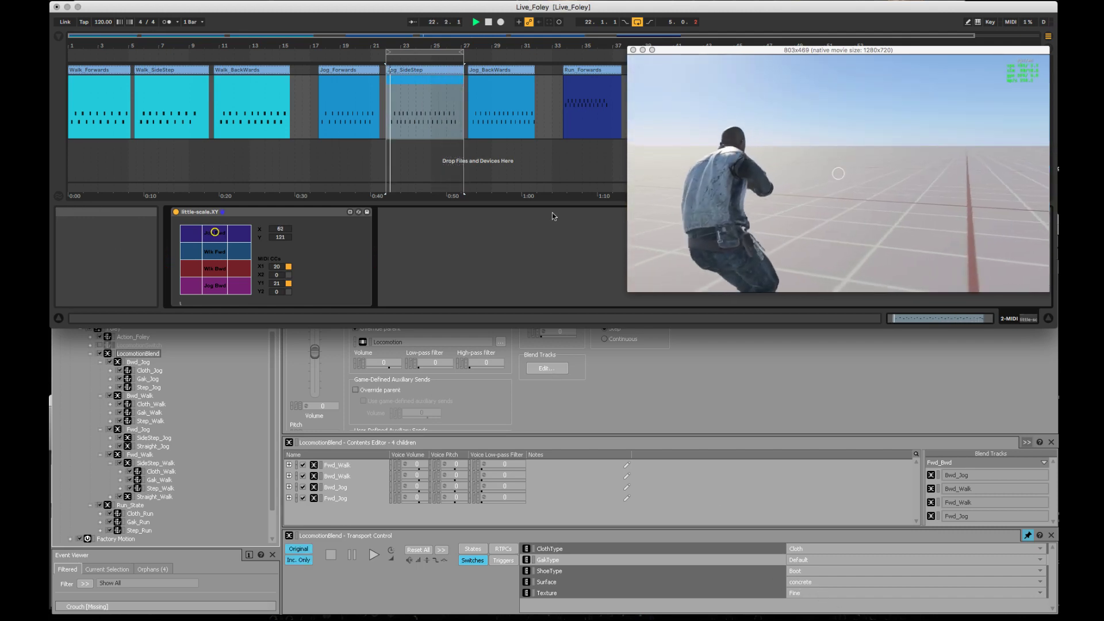
# Loop and play the Jog_BackWards clip with the XY blend point in Jog Bwd
pyautogui.click(495, 81)
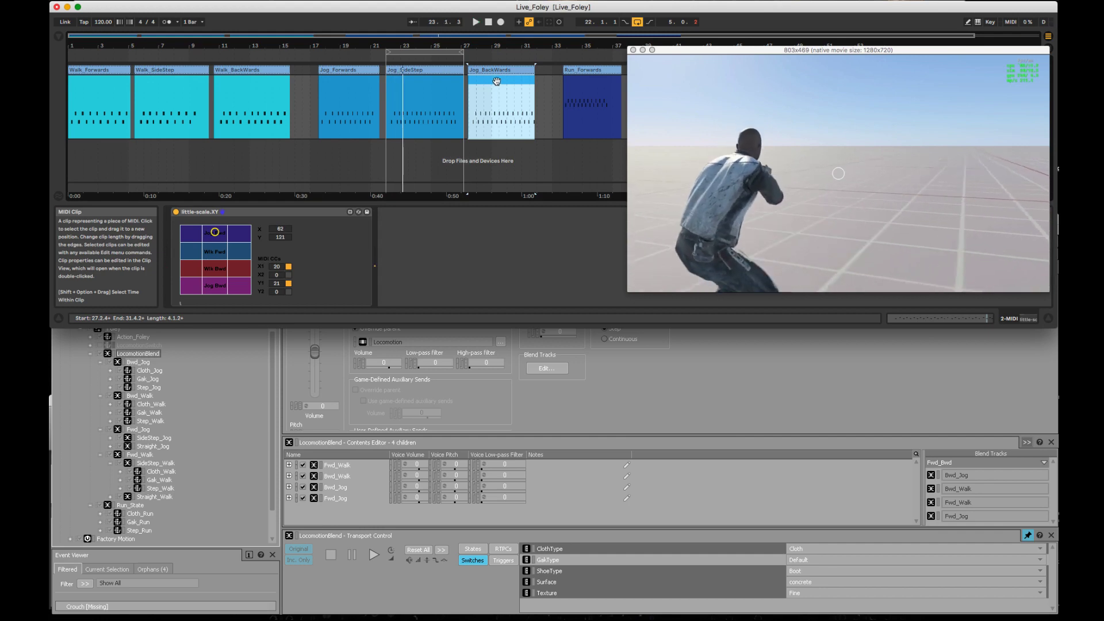
pyautogui.rightClick(496, 81)
pyautogui.click(540, 217)
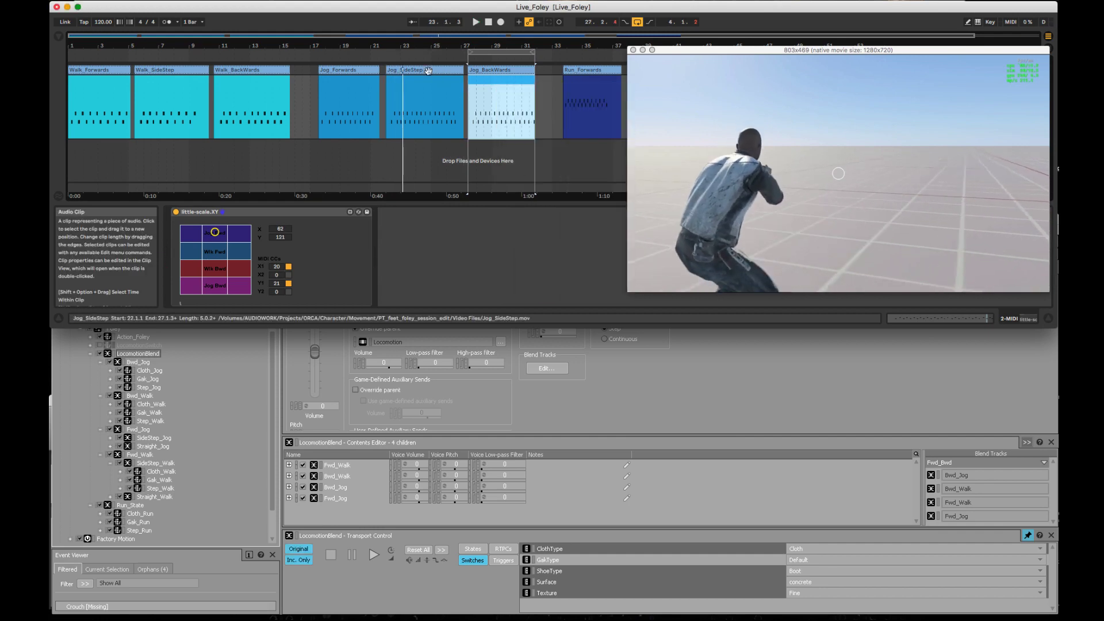
pyautogui.moveTo(215, 232); pyautogui.dragTo(220, 292)
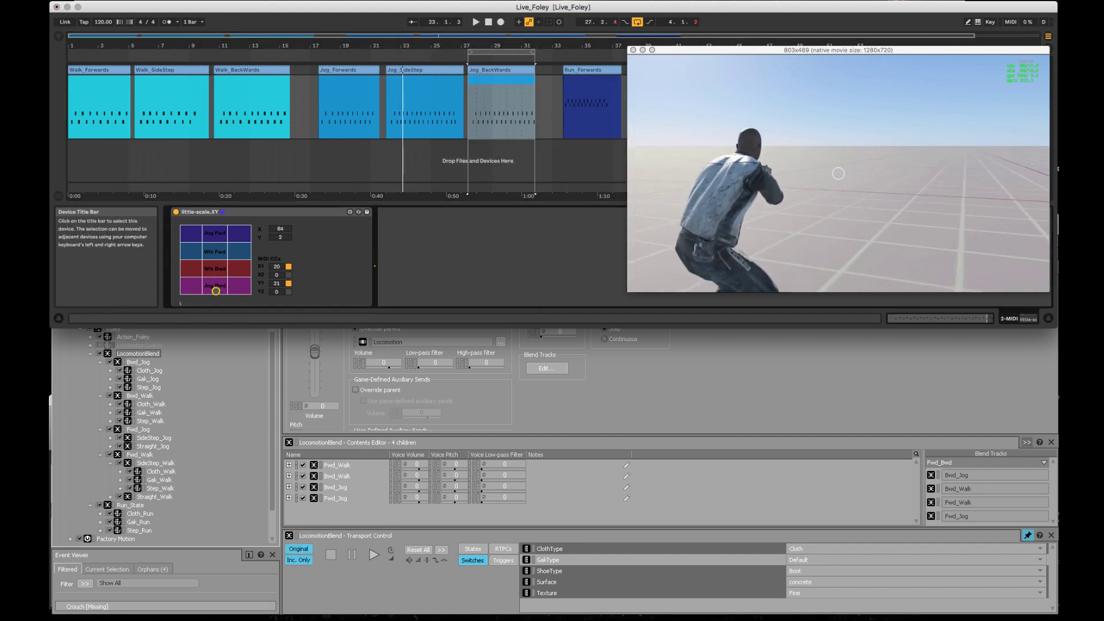
pyautogui.click(496, 81)
pyautogui.press('space')
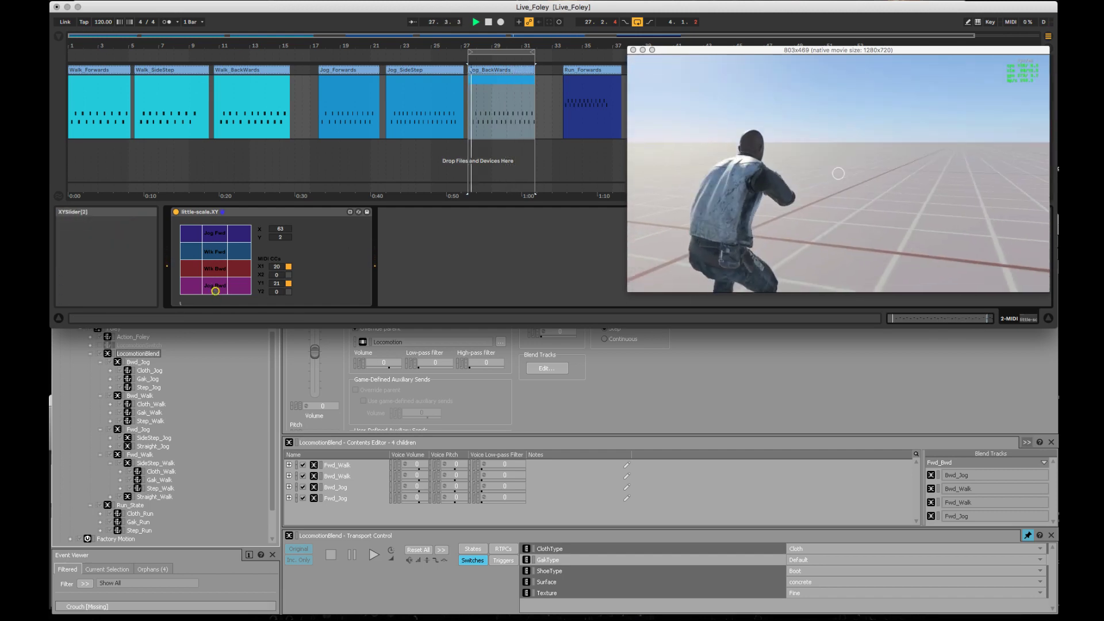
# Sweep the XY point through Wlk Bwd to Wlk Fwd, then jump playback to Run_Forwards
pyautogui.moveTo(215, 291); pyautogui.dragTo(216, 290)
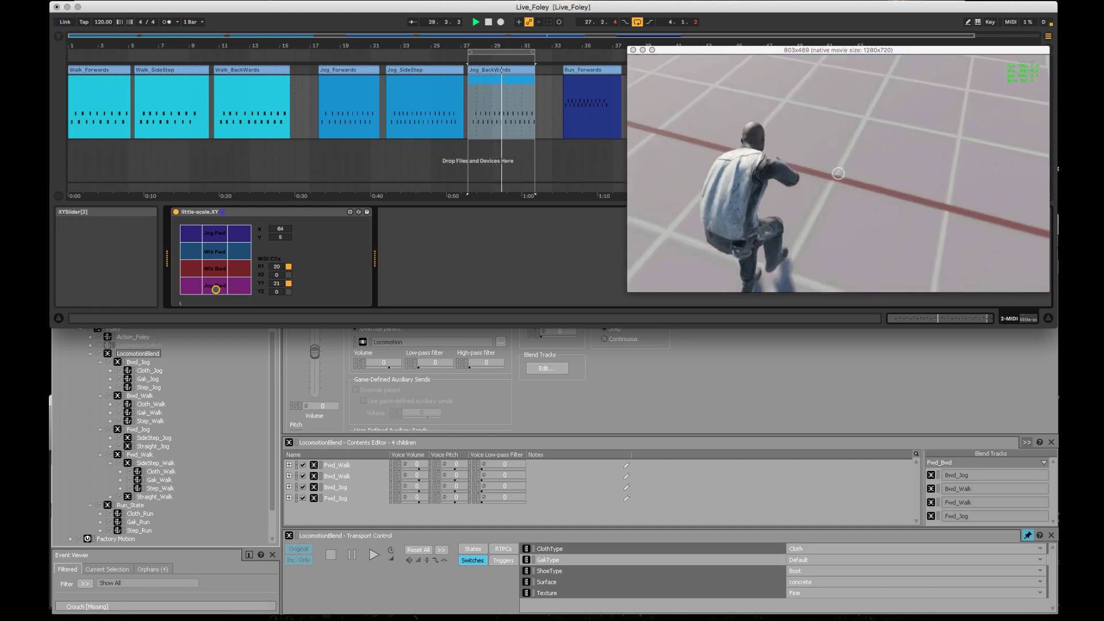
pyautogui.moveTo(215, 290)
pyautogui.mouseDown()
pyautogui.moveTo(216, 251)
pyautogui.moveTo(215, 288)
pyautogui.mouseUp()
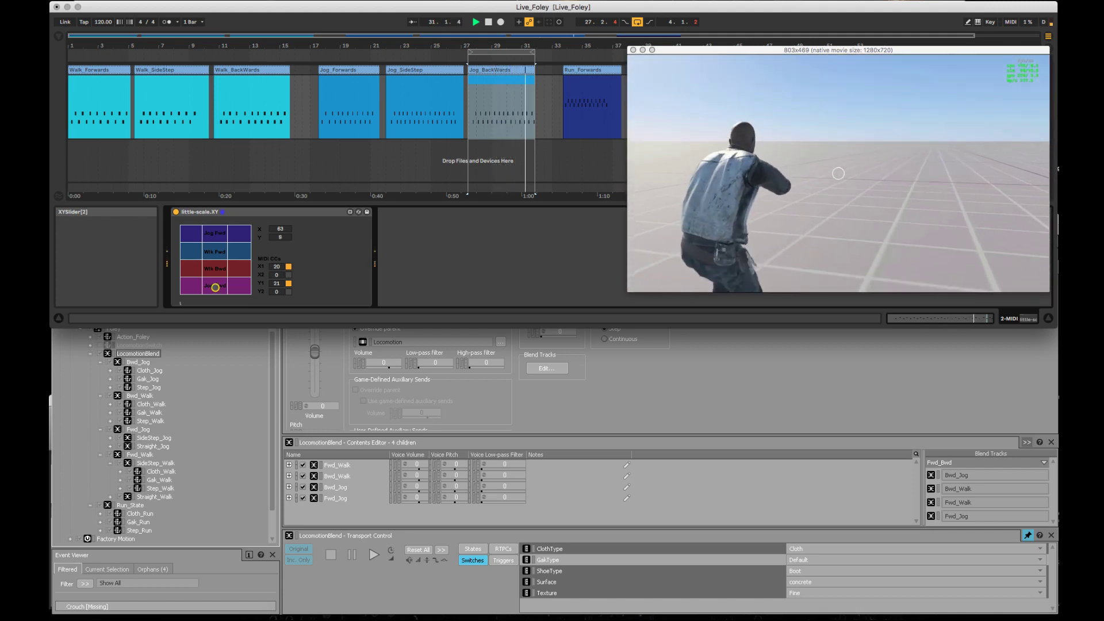
pyautogui.moveTo(215, 288); pyautogui.dragTo(216, 250)
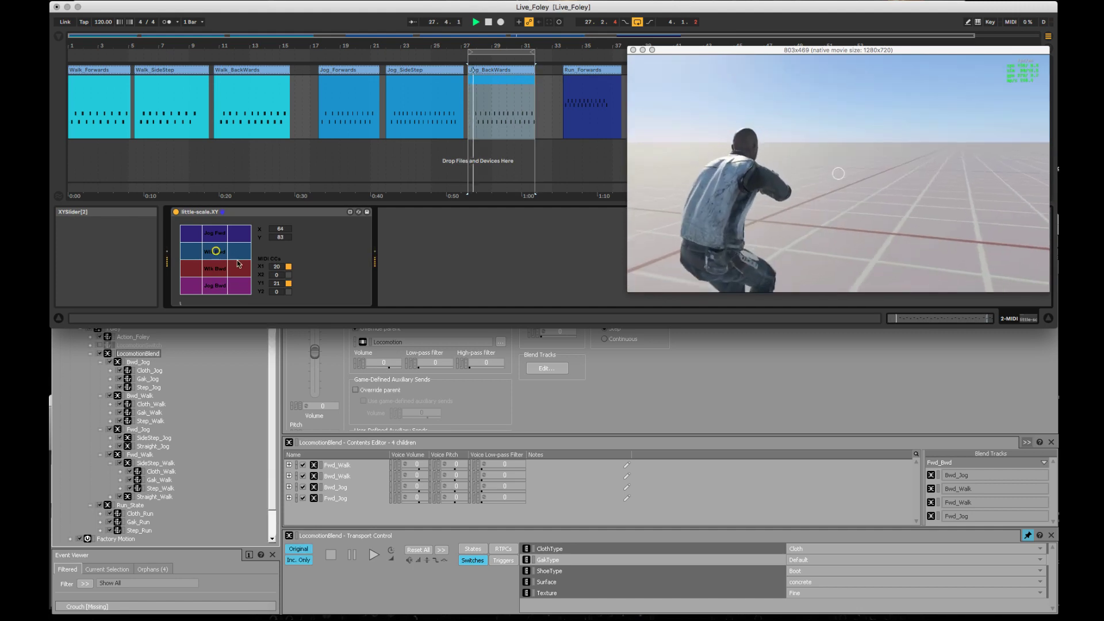
pyautogui.click(590, 81)
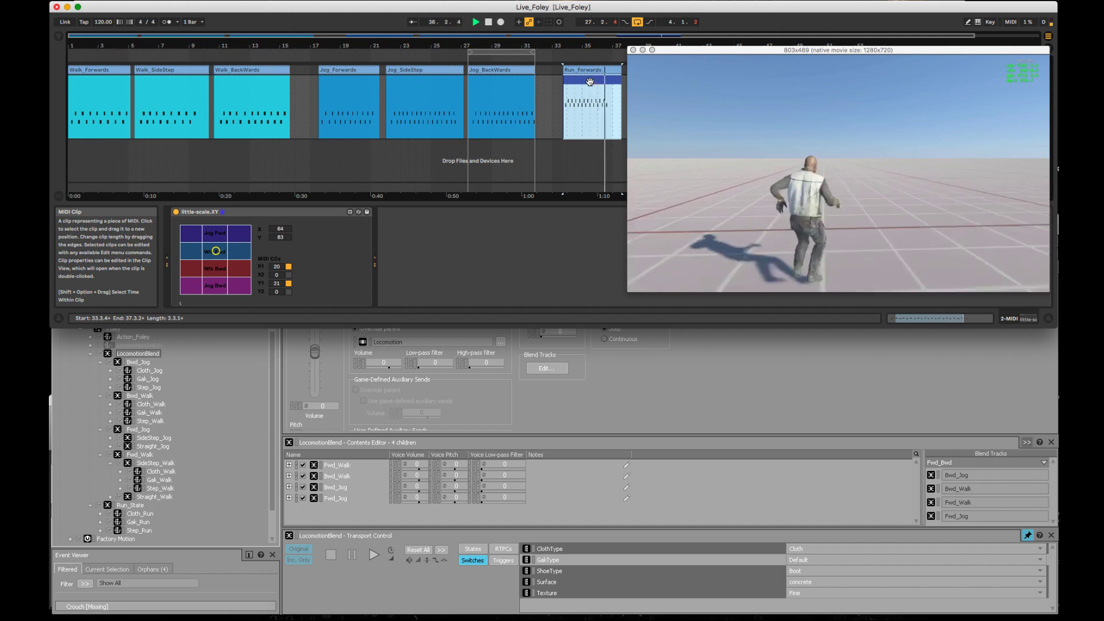
# Stop playback and settle the XY blend point at X 113, Y 84 in Wlk Fwd
pyautogui.press('space')
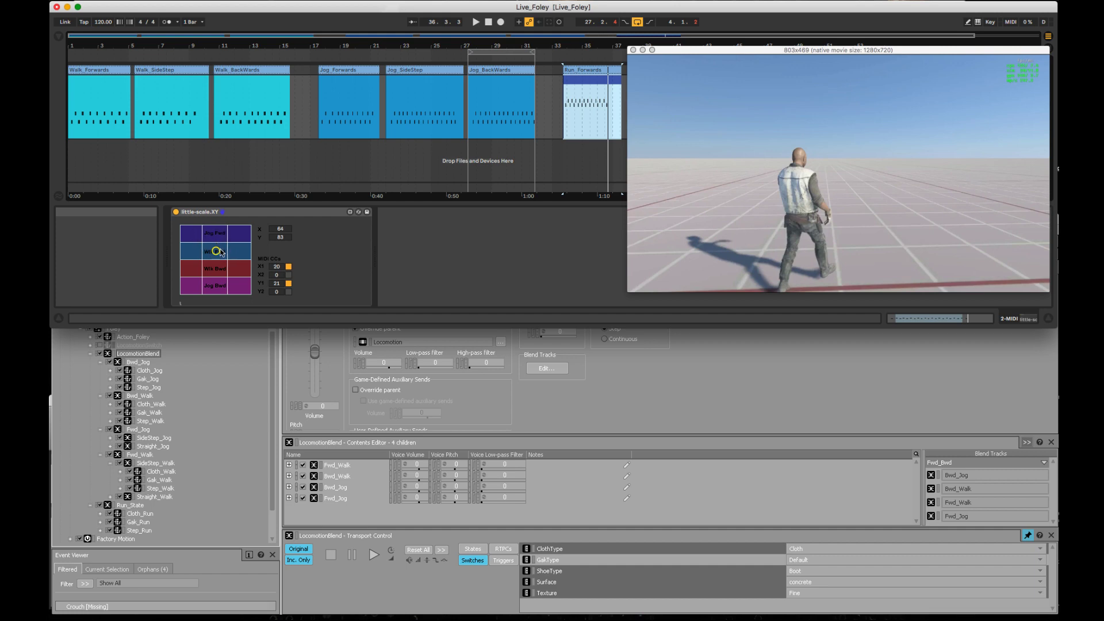
pyautogui.moveTo(219, 253); pyautogui.dragTo(219, 256)
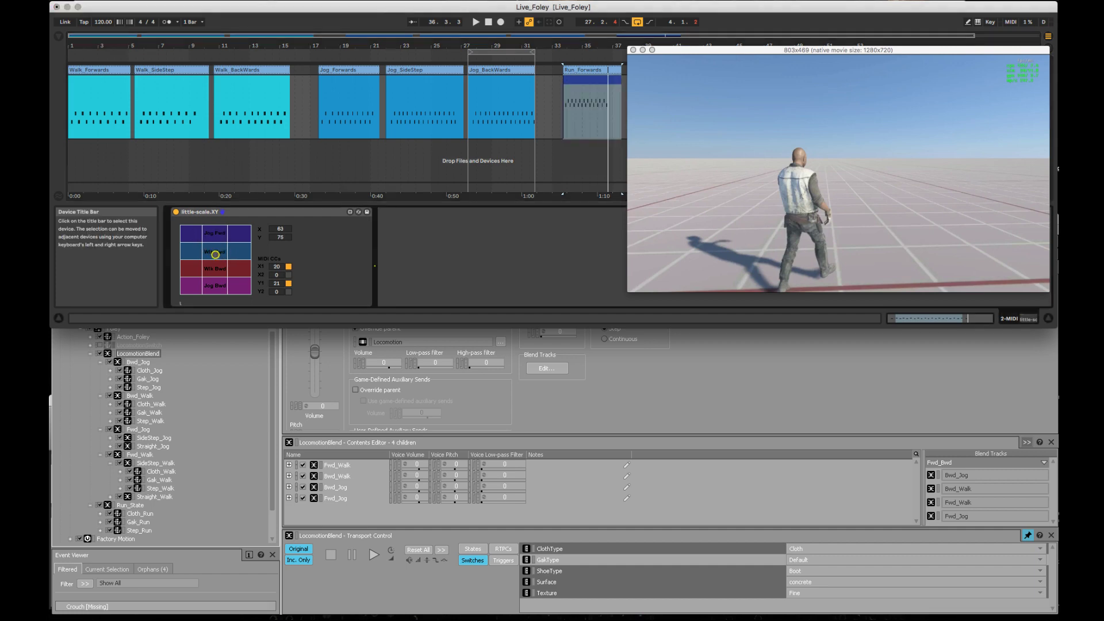
pyautogui.moveTo(214, 255); pyautogui.dragTo(240, 251)
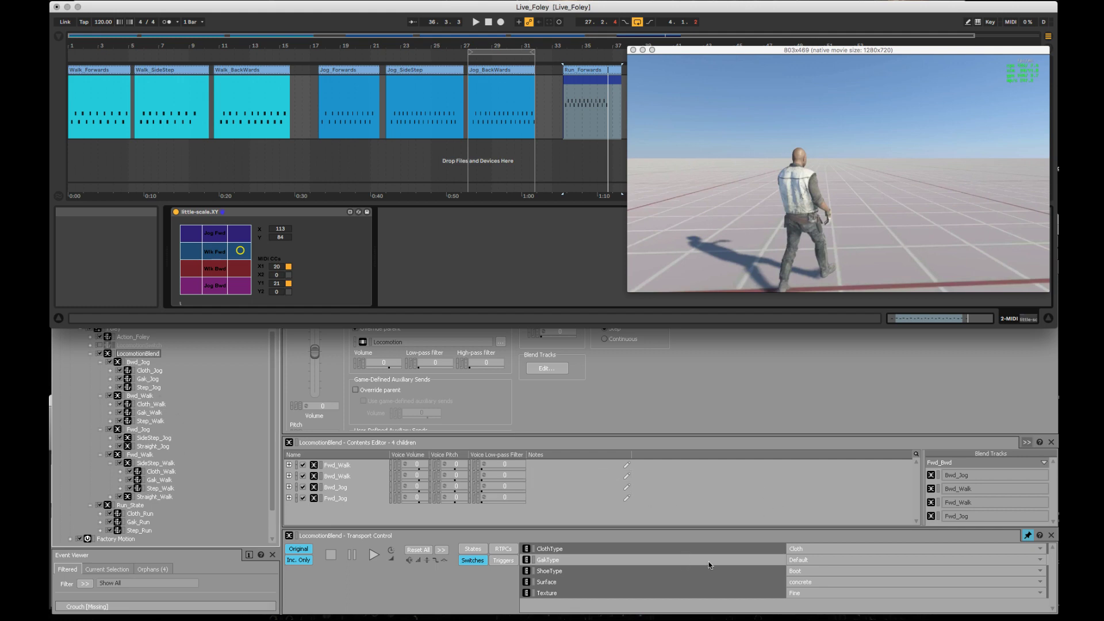
# Return to Wwise and view LocomotionBlend's RTPC settings, glancing at the Events list
pyautogui.click(608, 571)
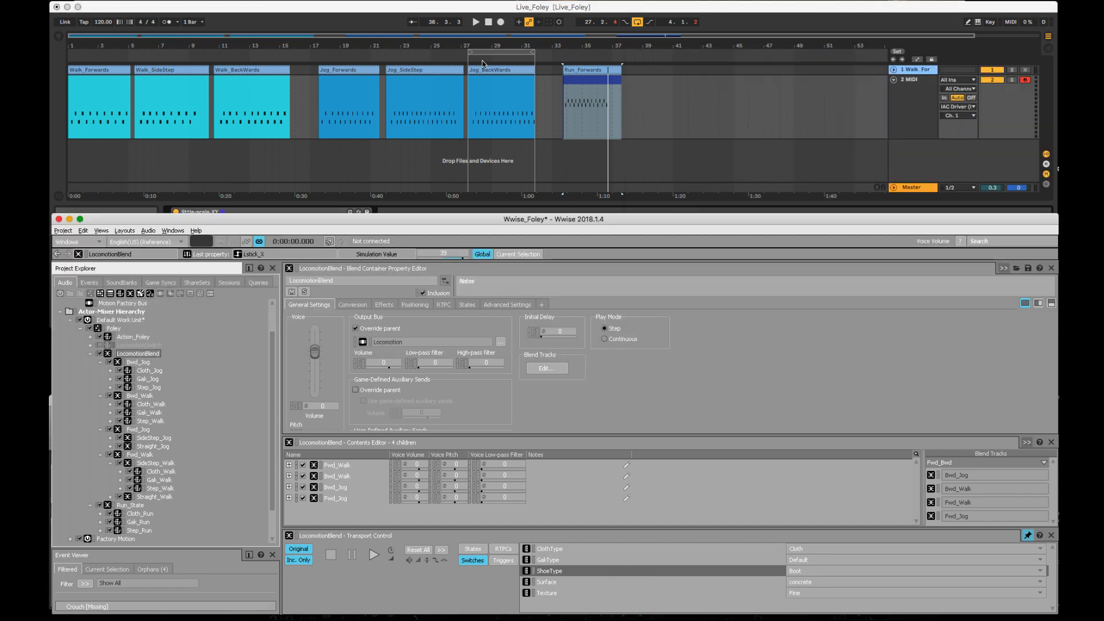
pyautogui.click(412, 10)
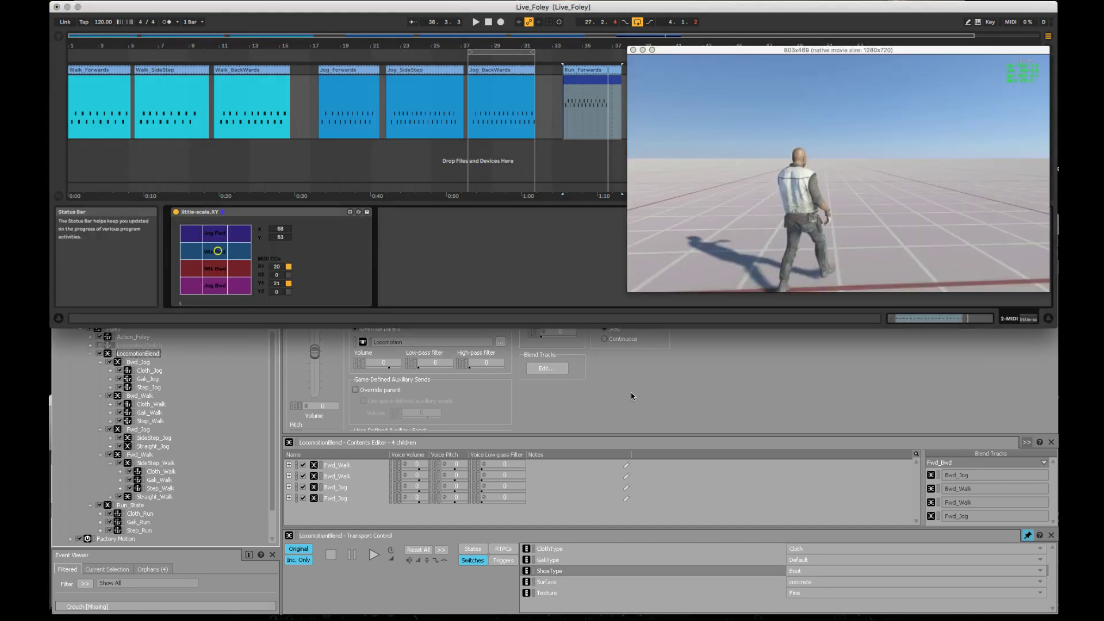
pyautogui.click(650, 387)
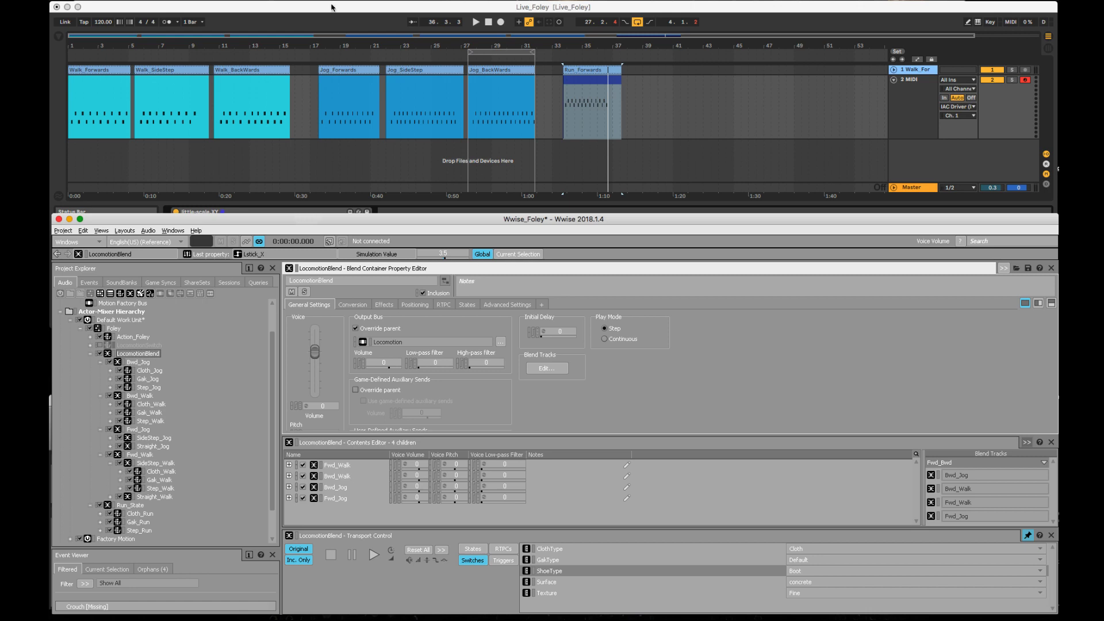
pyautogui.click(444, 305)
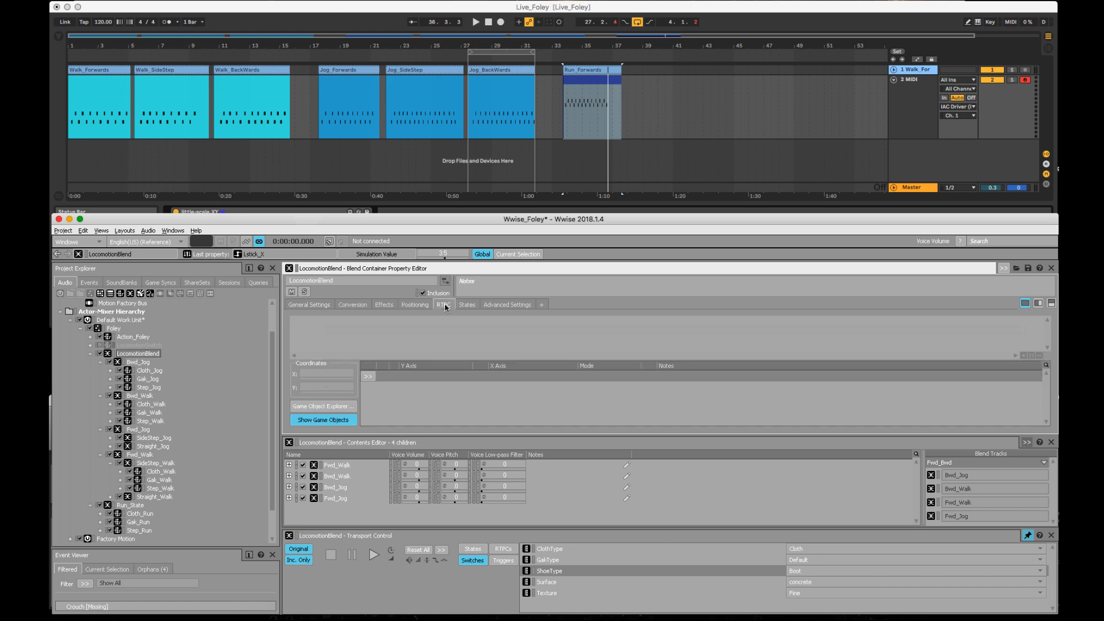
pyautogui.click(89, 283)
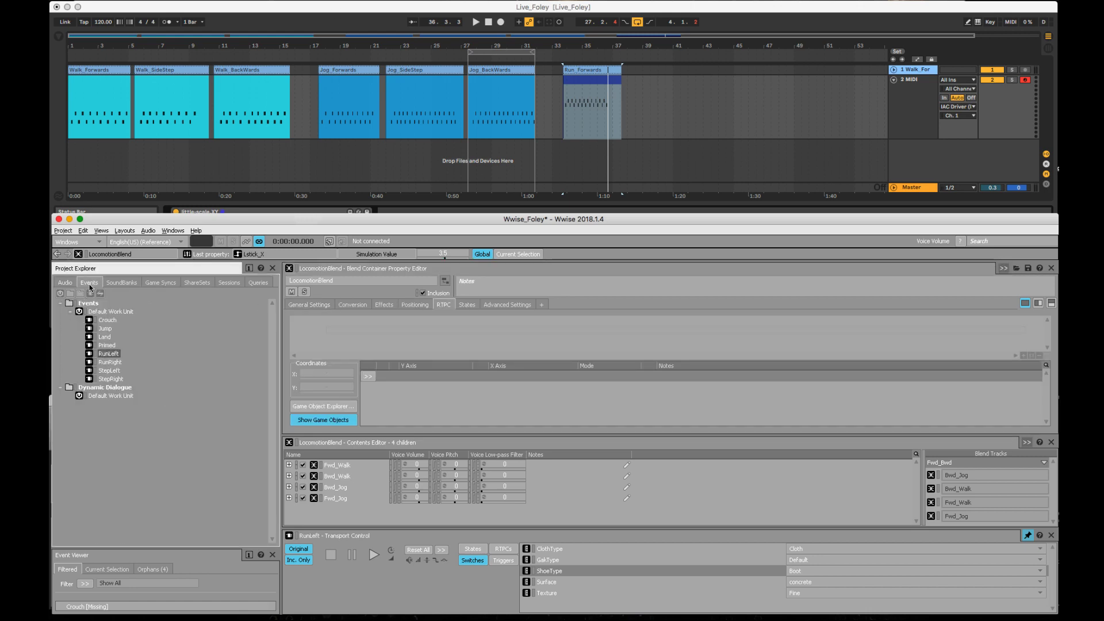
pyautogui.click(66, 283)
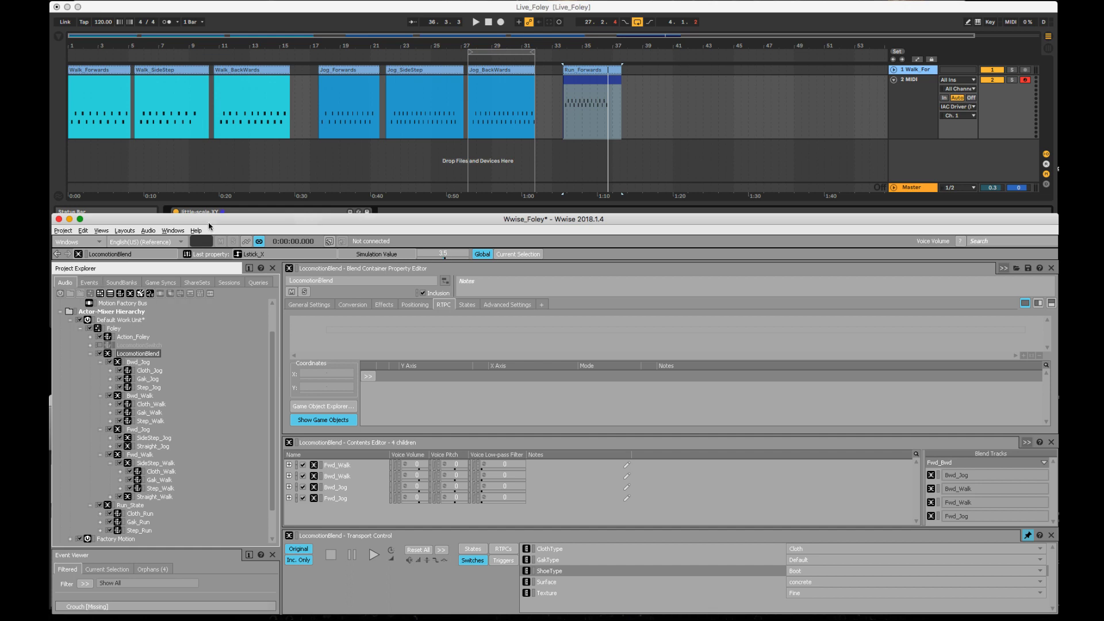
# Bring Ableton Live's arrangement, XY pad (X 68, Y 63) and character video in front of Wwise
pyautogui.click(213, 12)
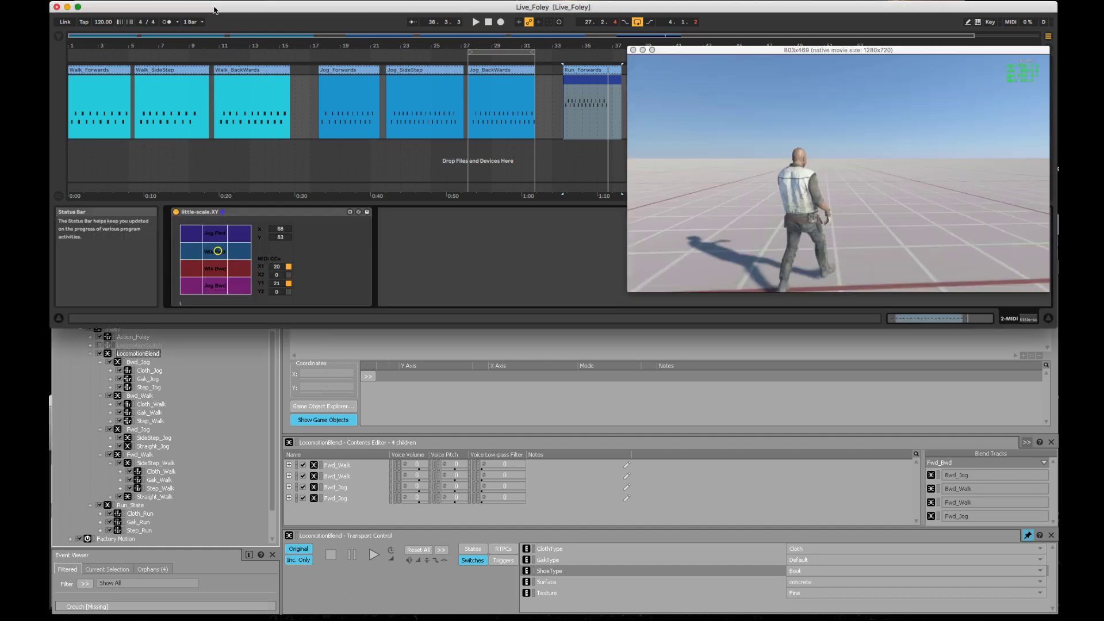